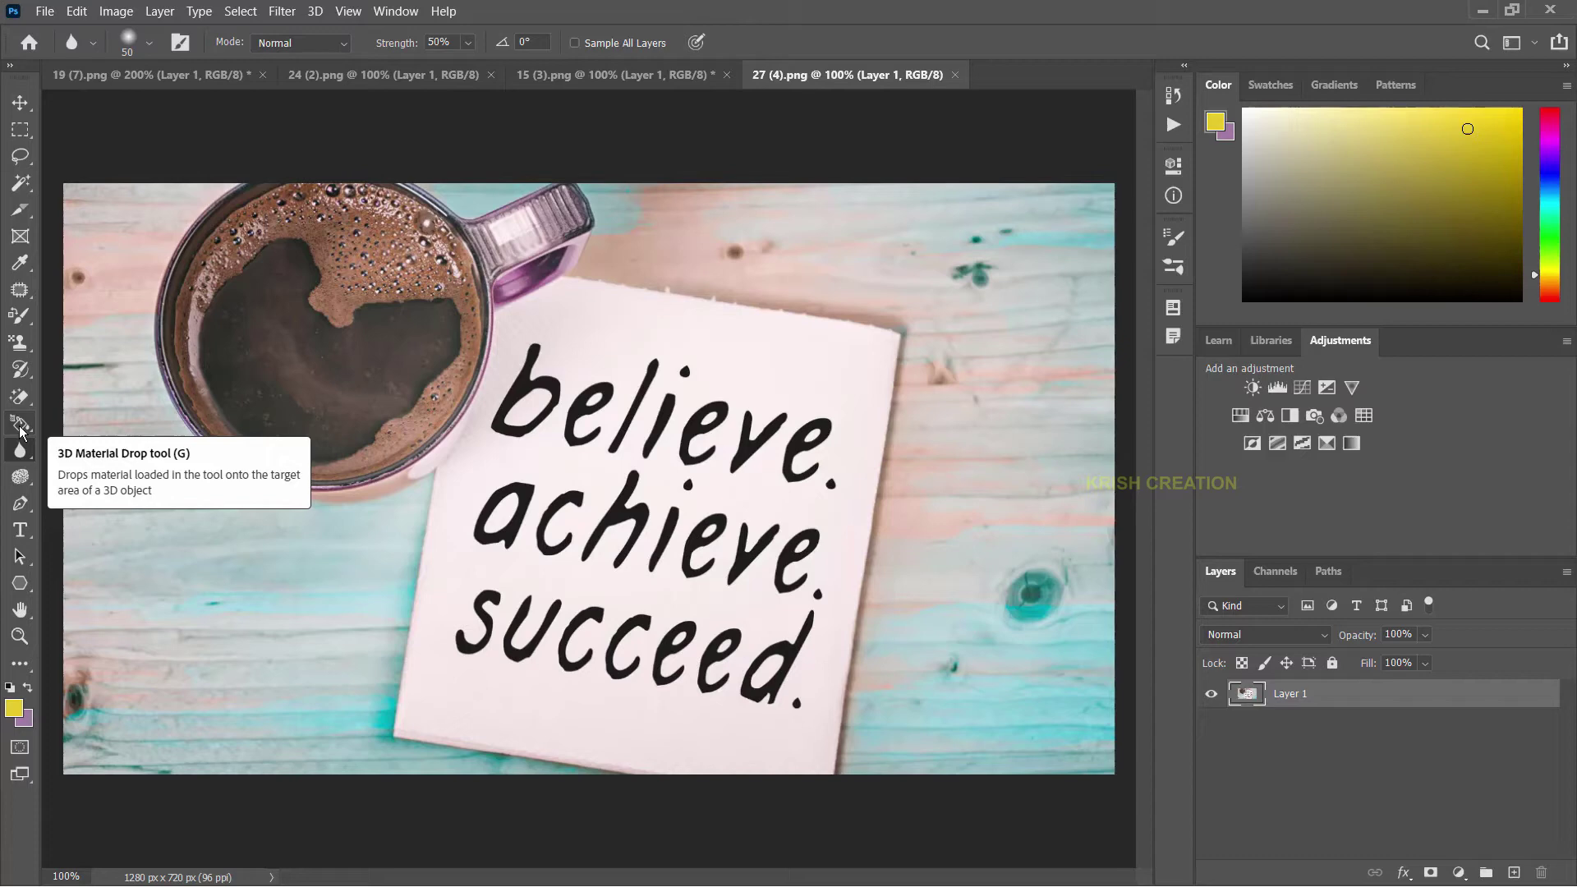
On the mountain photo 15 (3).png, select the blurring brush from the toolbar
click(20, 427)
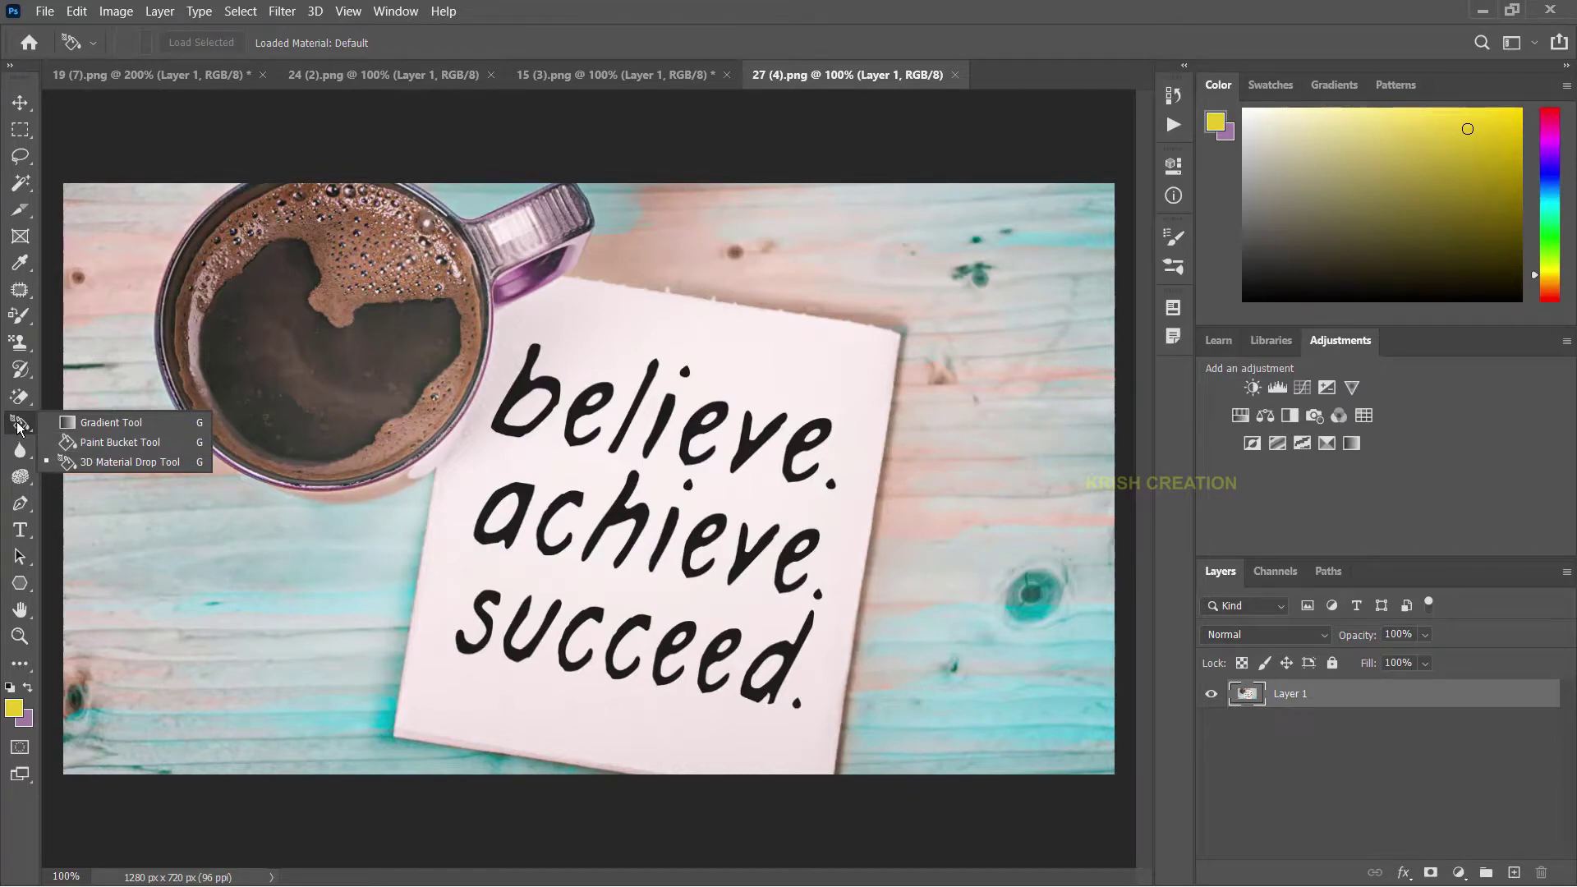
click(16, 452)
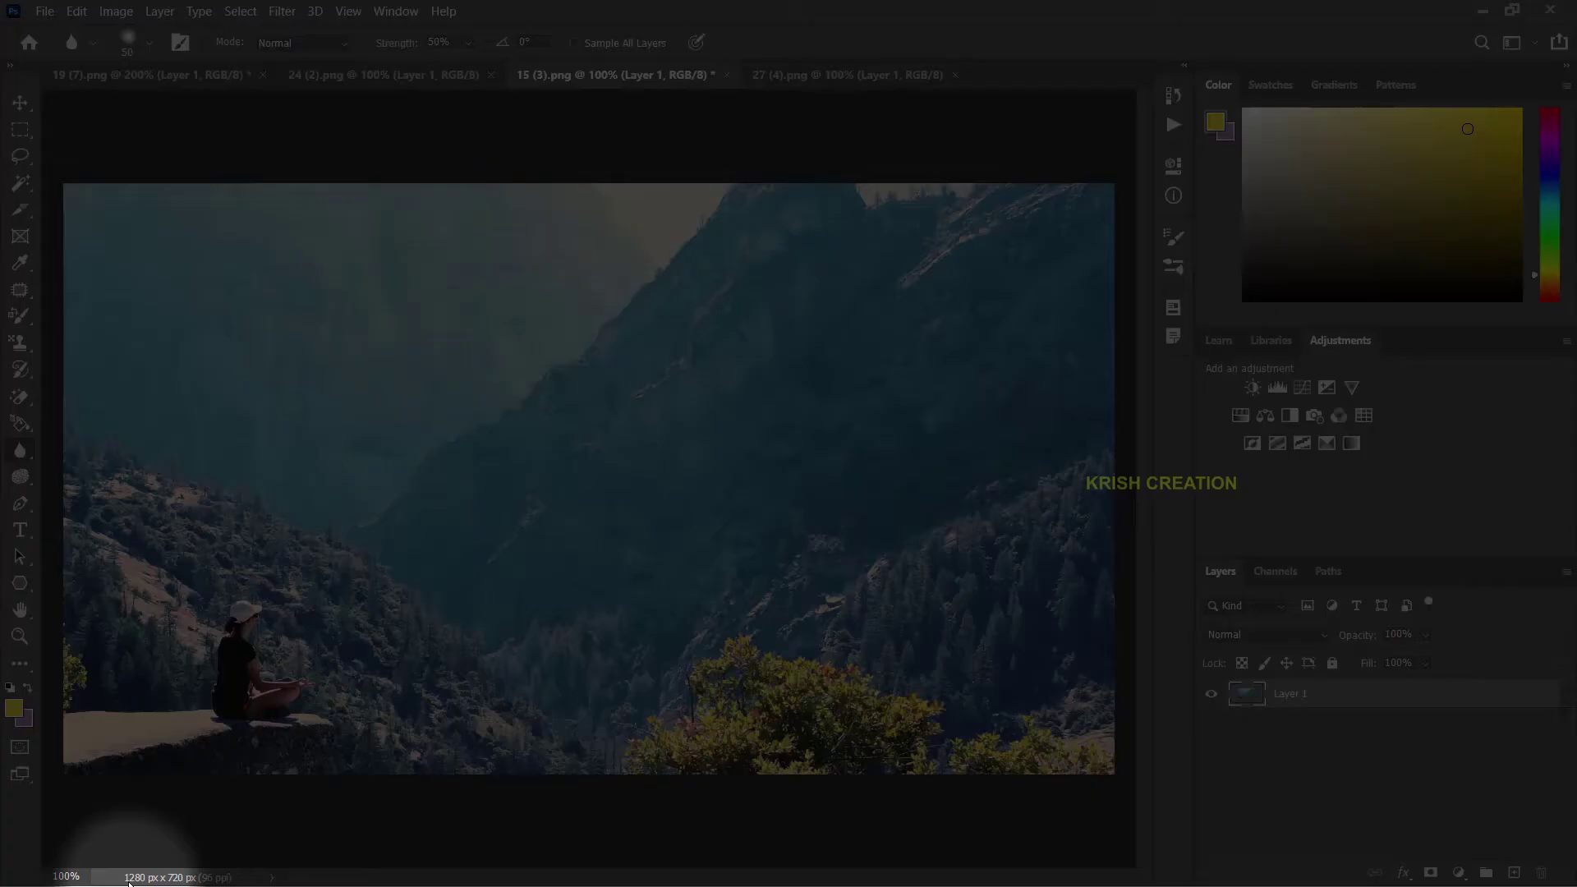
Choose the Blur tool and review its 50 px soft round brush with 0% hardness
right_click(27, 450)
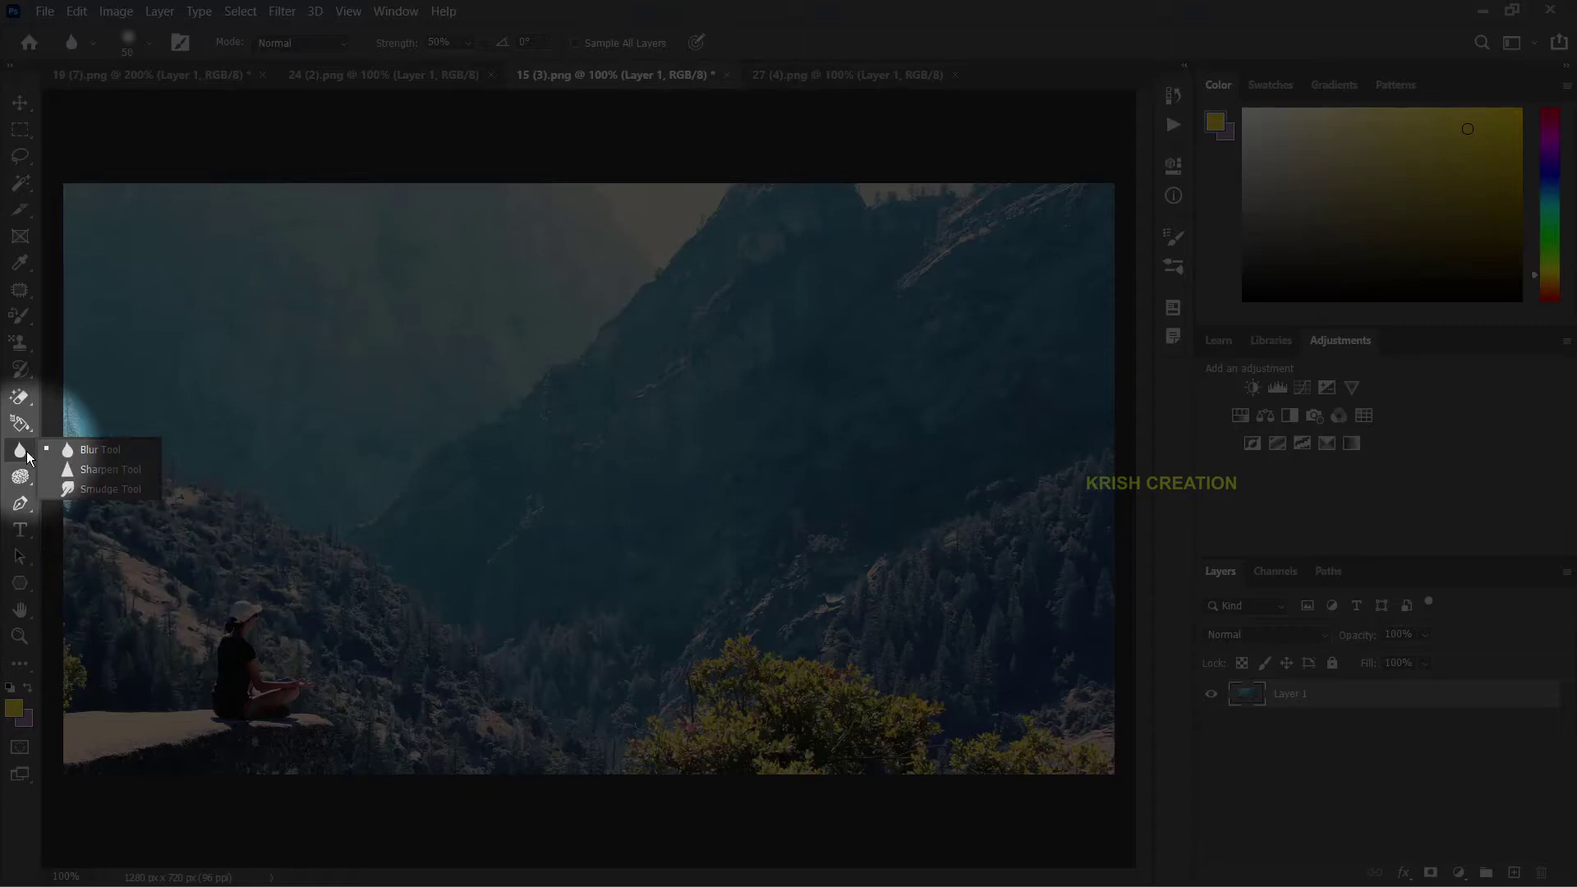
click(92, 450)
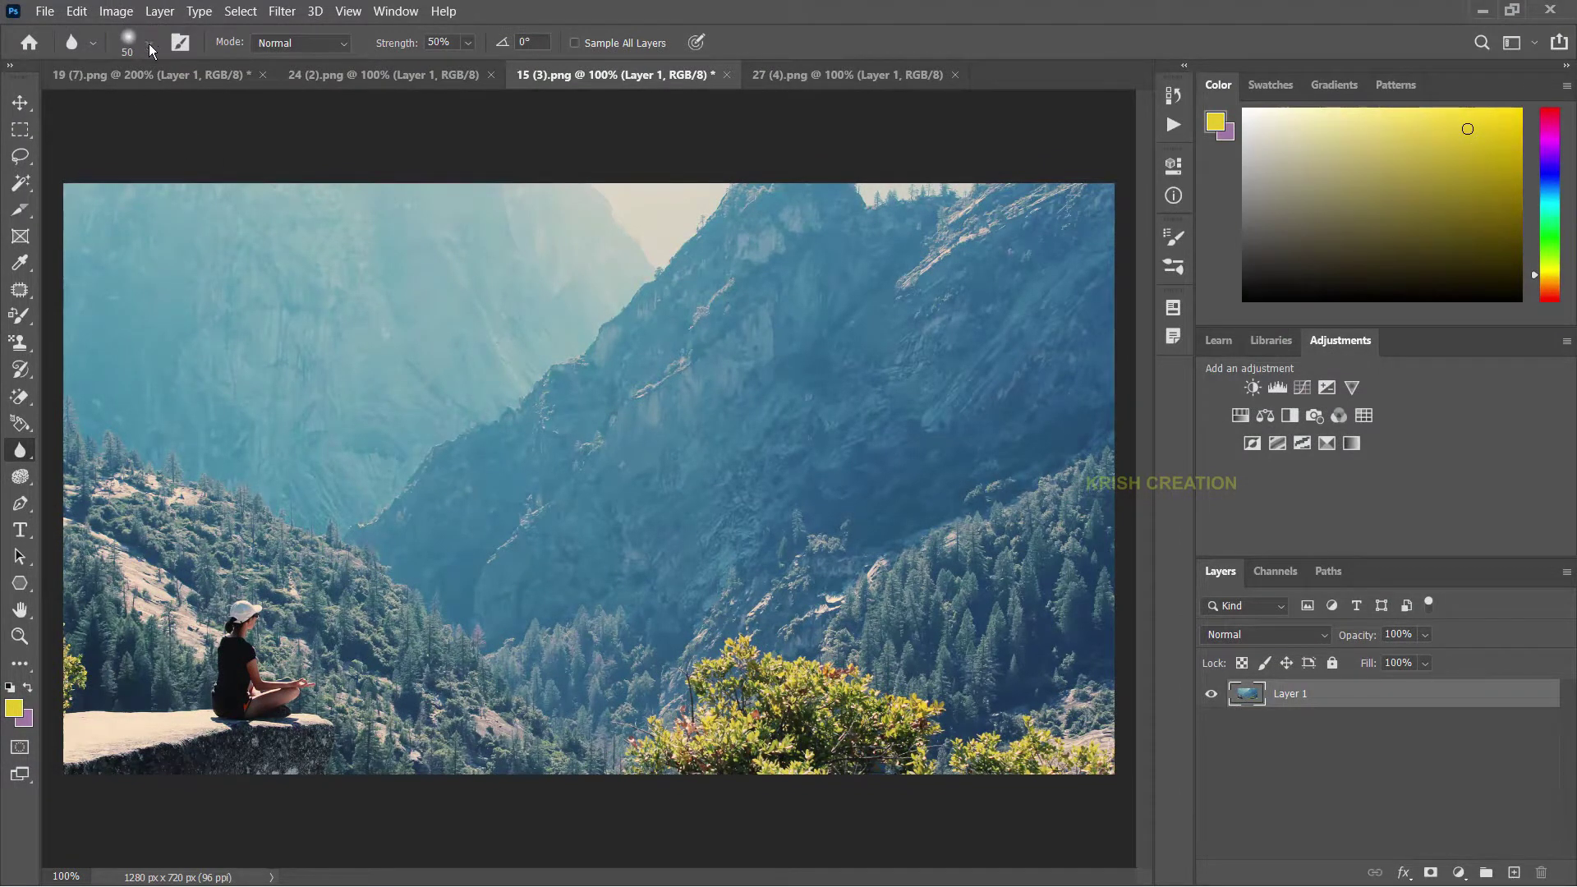
click(150, 42)
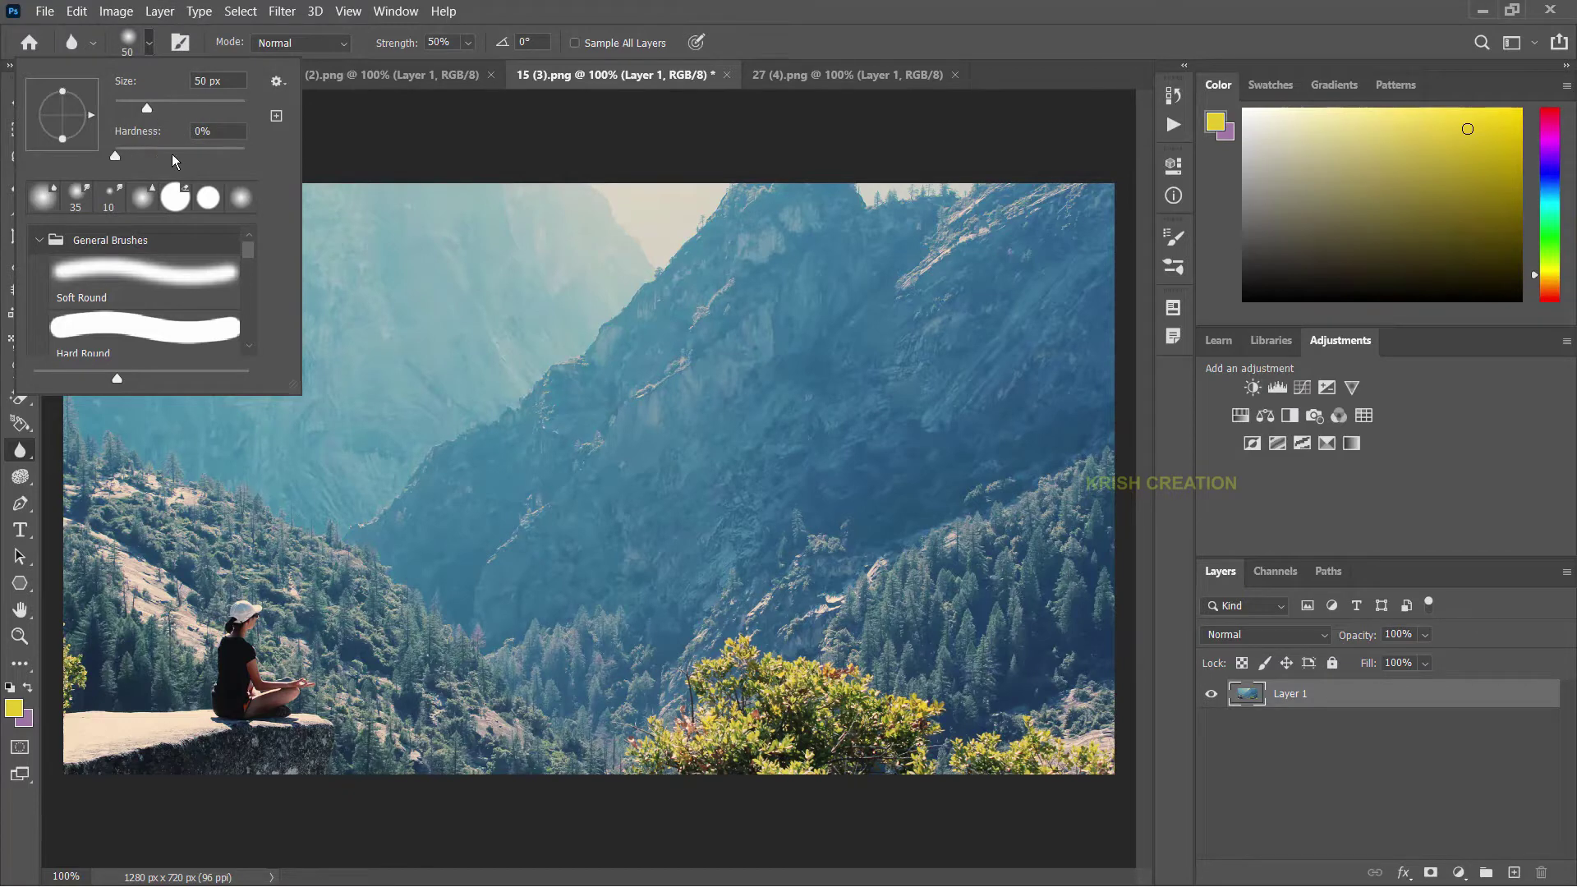
scroll(206, 305, down, 1)
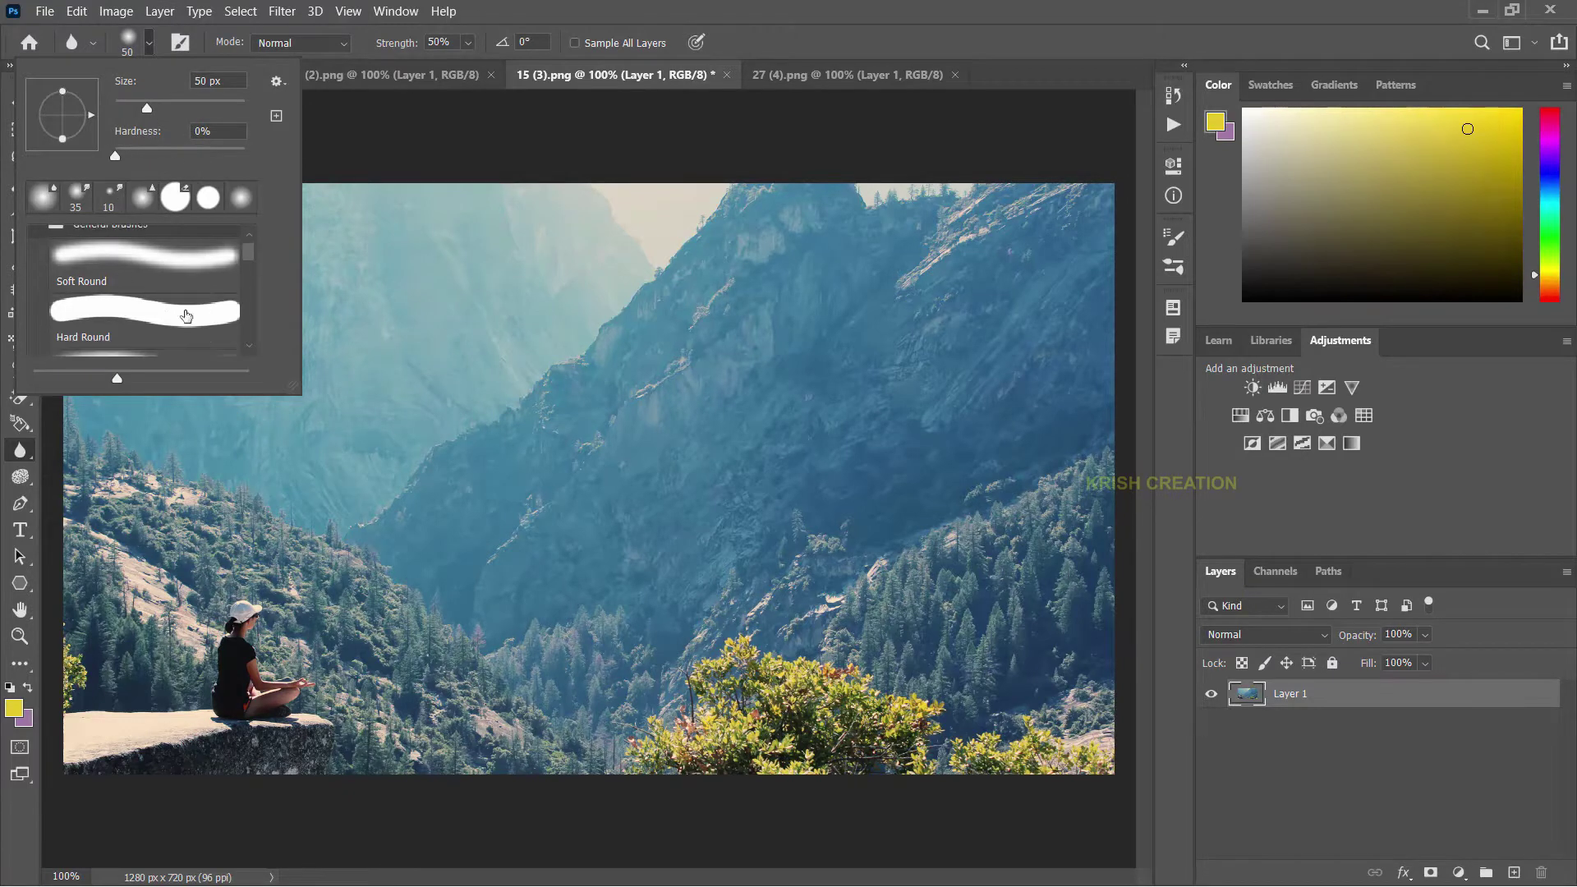
scroll(193, 304, down, 1)
scroll(185, 304, up, 1)
scroll(180, 303, up, 1)
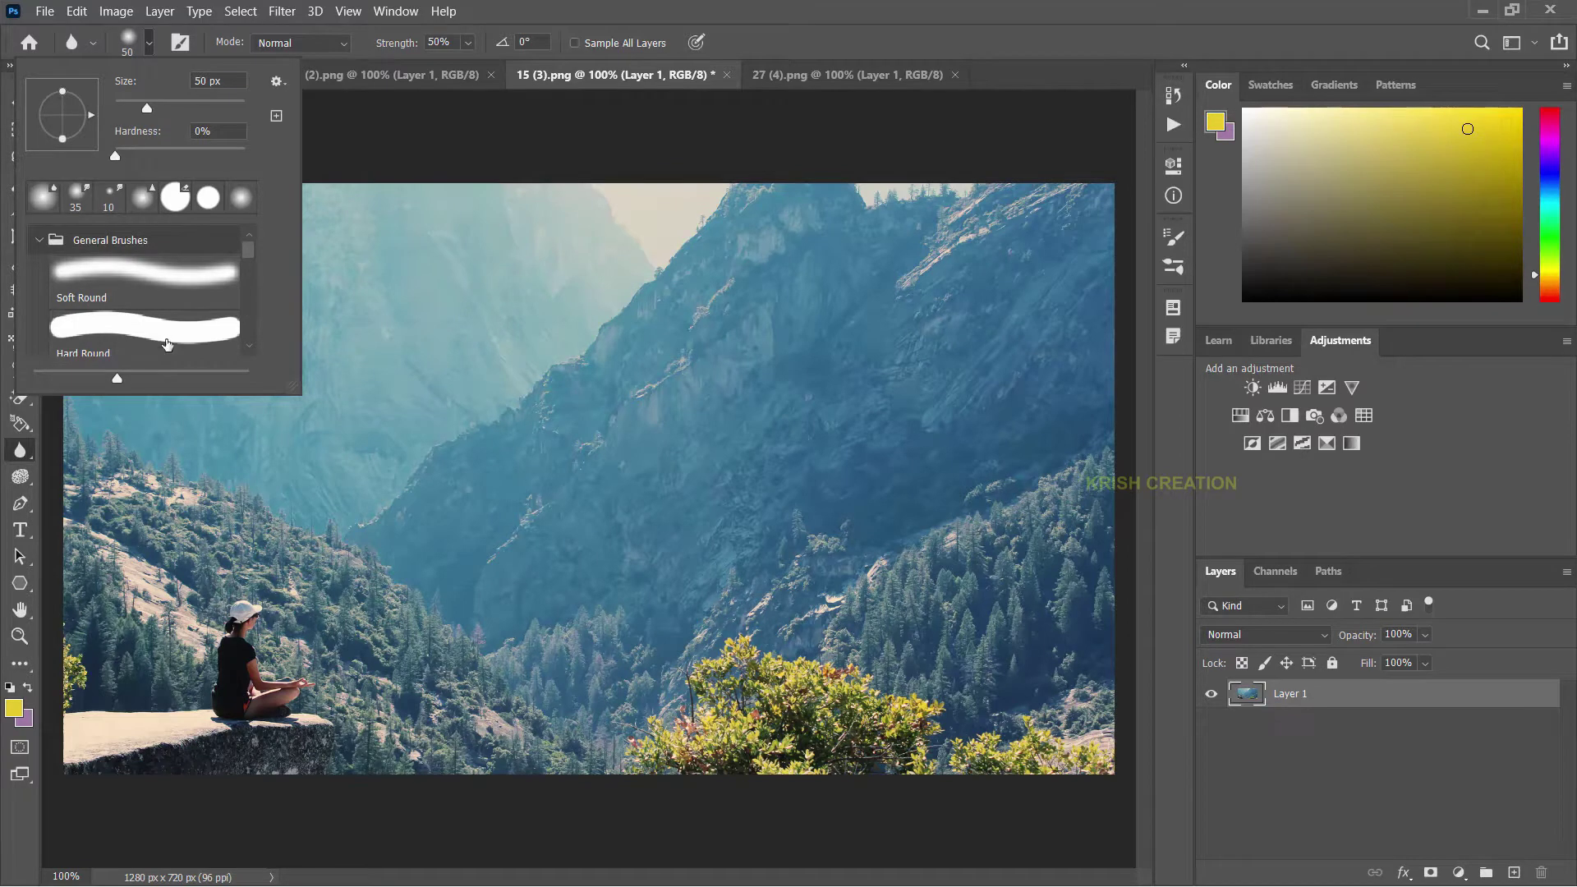
scroll(167, 343, down, 1)
scroll(152, 337, down, 1)
scroll(186, 290, up, 1)
Keep the Blur tool in Normal mode and check its 50% strength
click(338, 44)
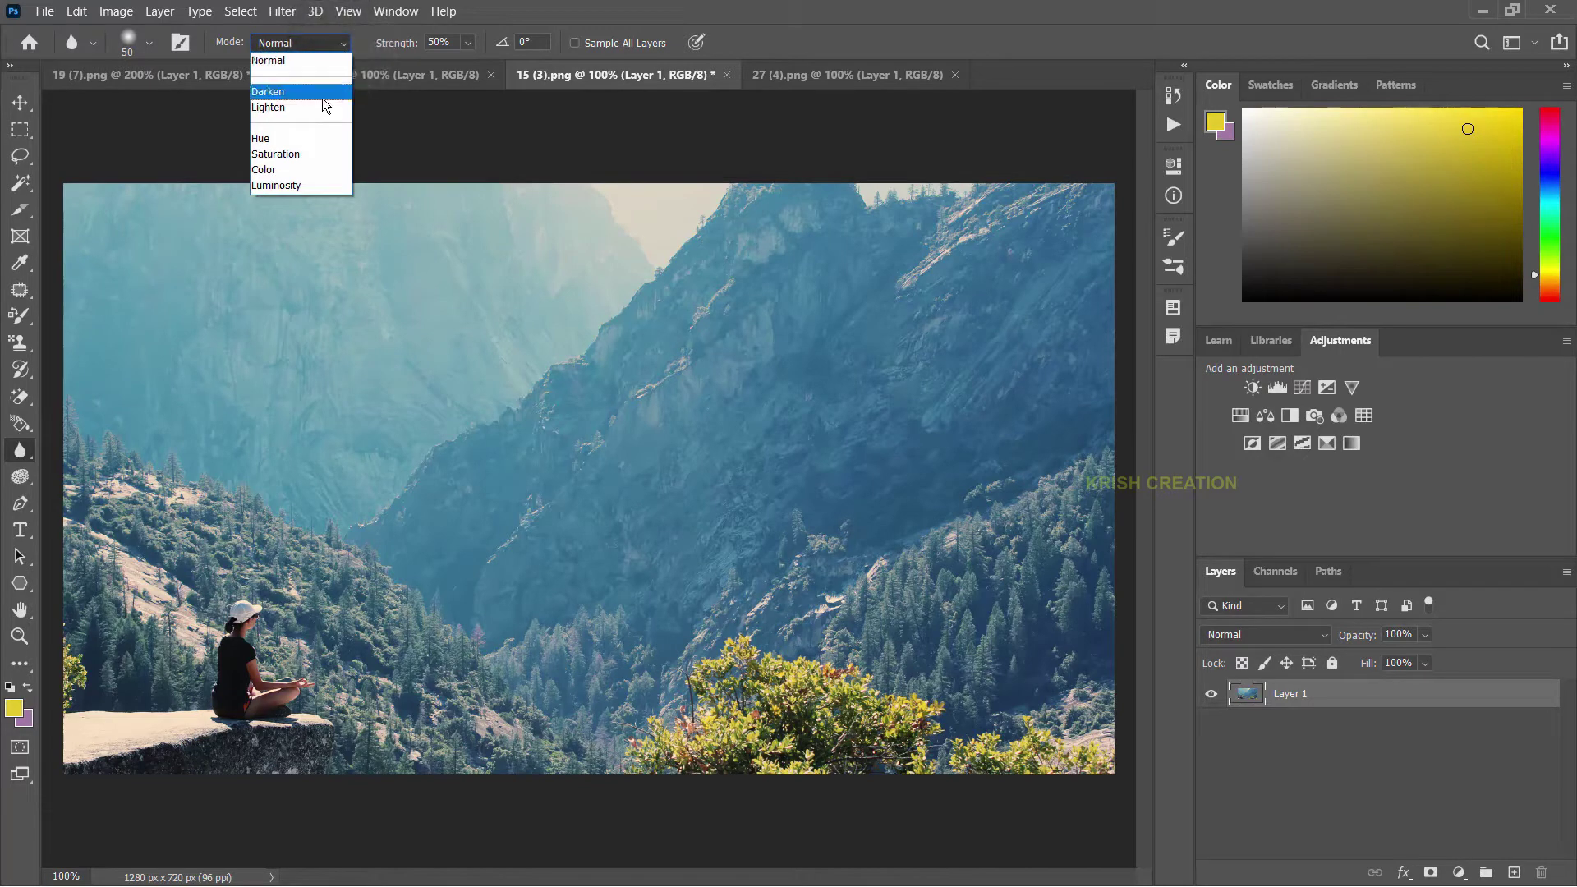
click(301, 61)
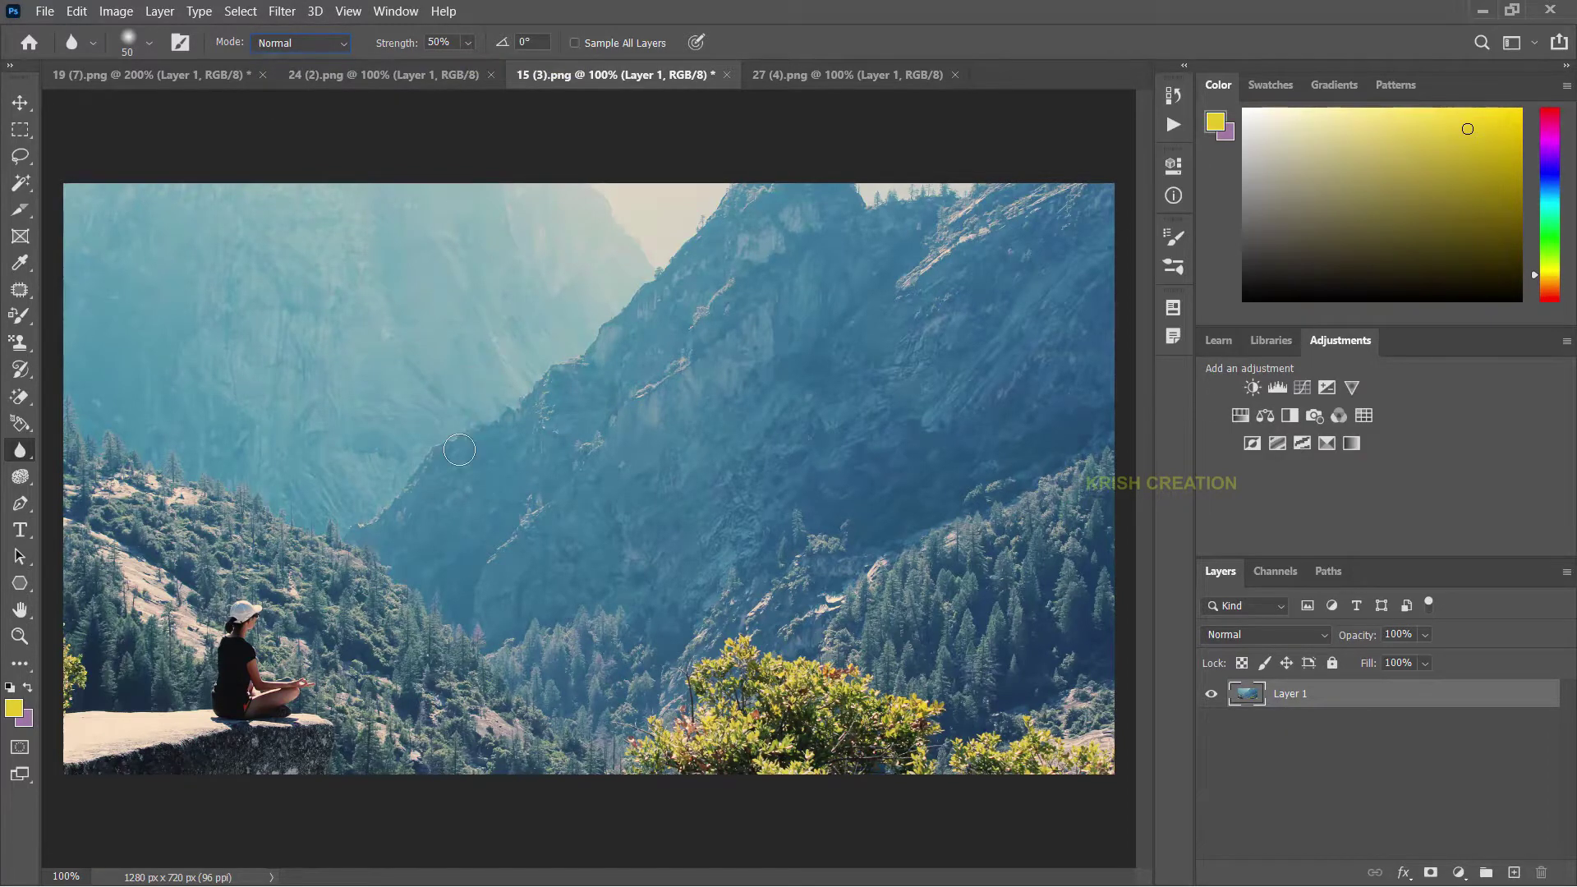
click(468, 41)
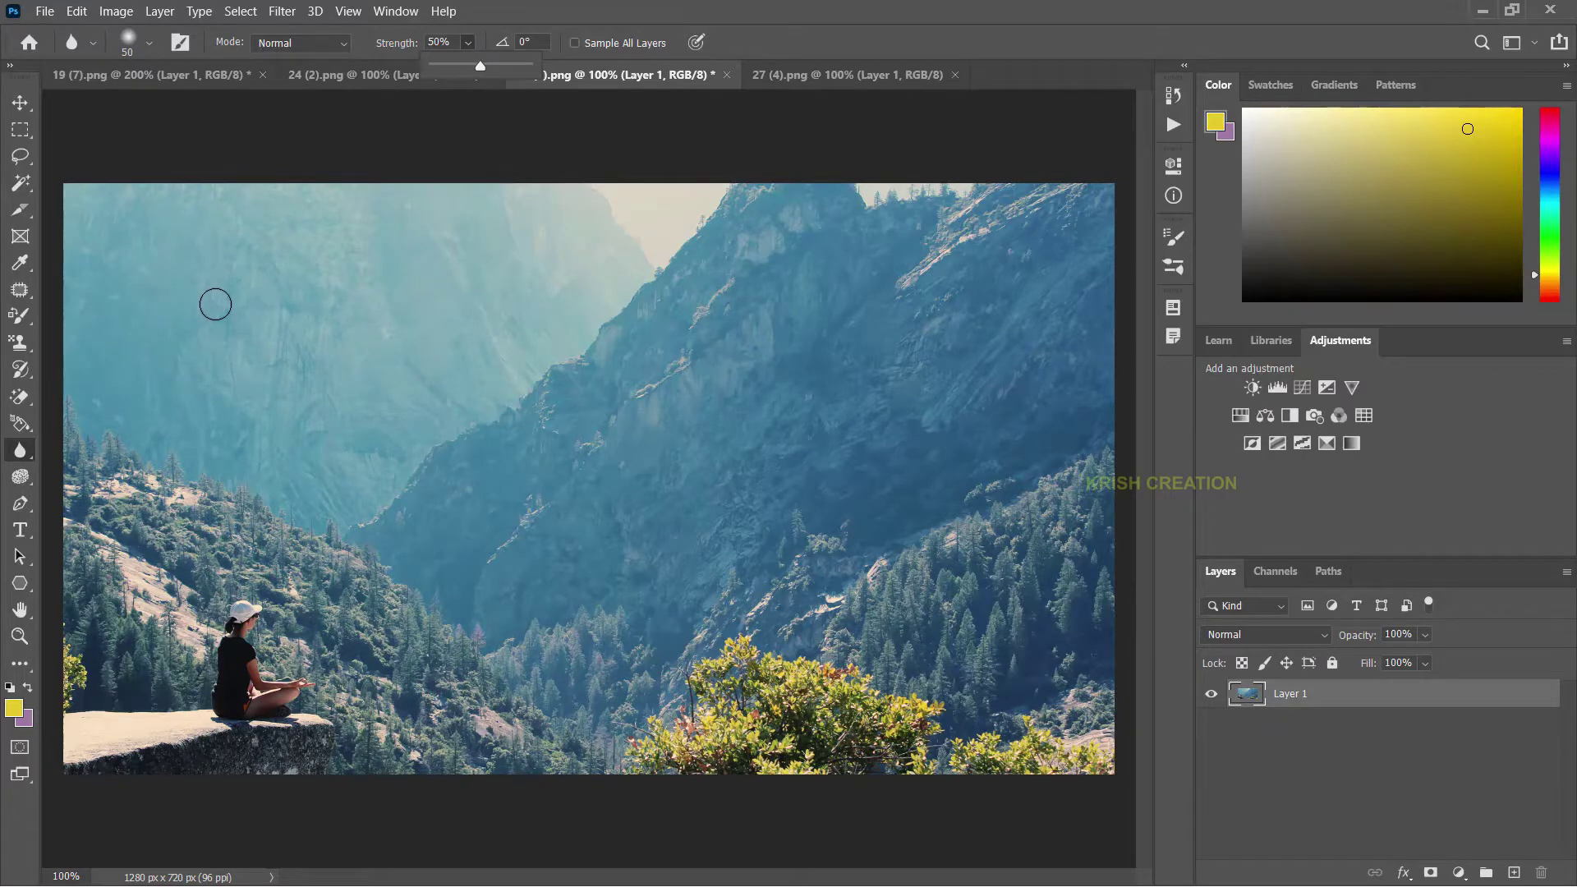
Resize the blur brush with the bracket keys to 175 px
key(bracketright)
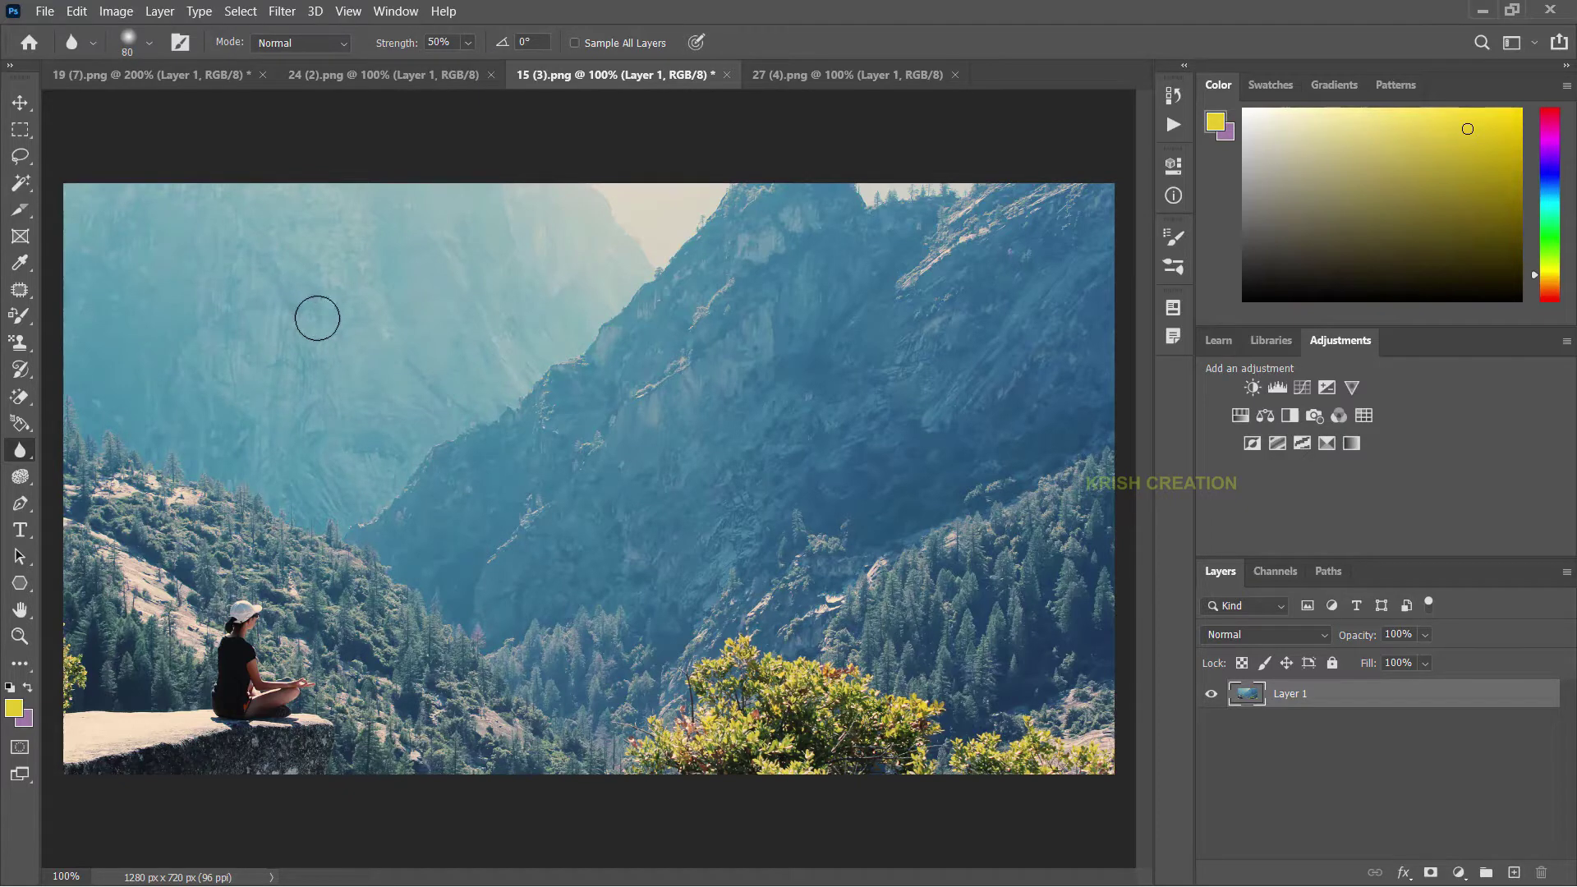
key(bracketright)
key(bracketright)
key(bracketright)
key(bracketright)
key(bracketright)
key(bracketright)
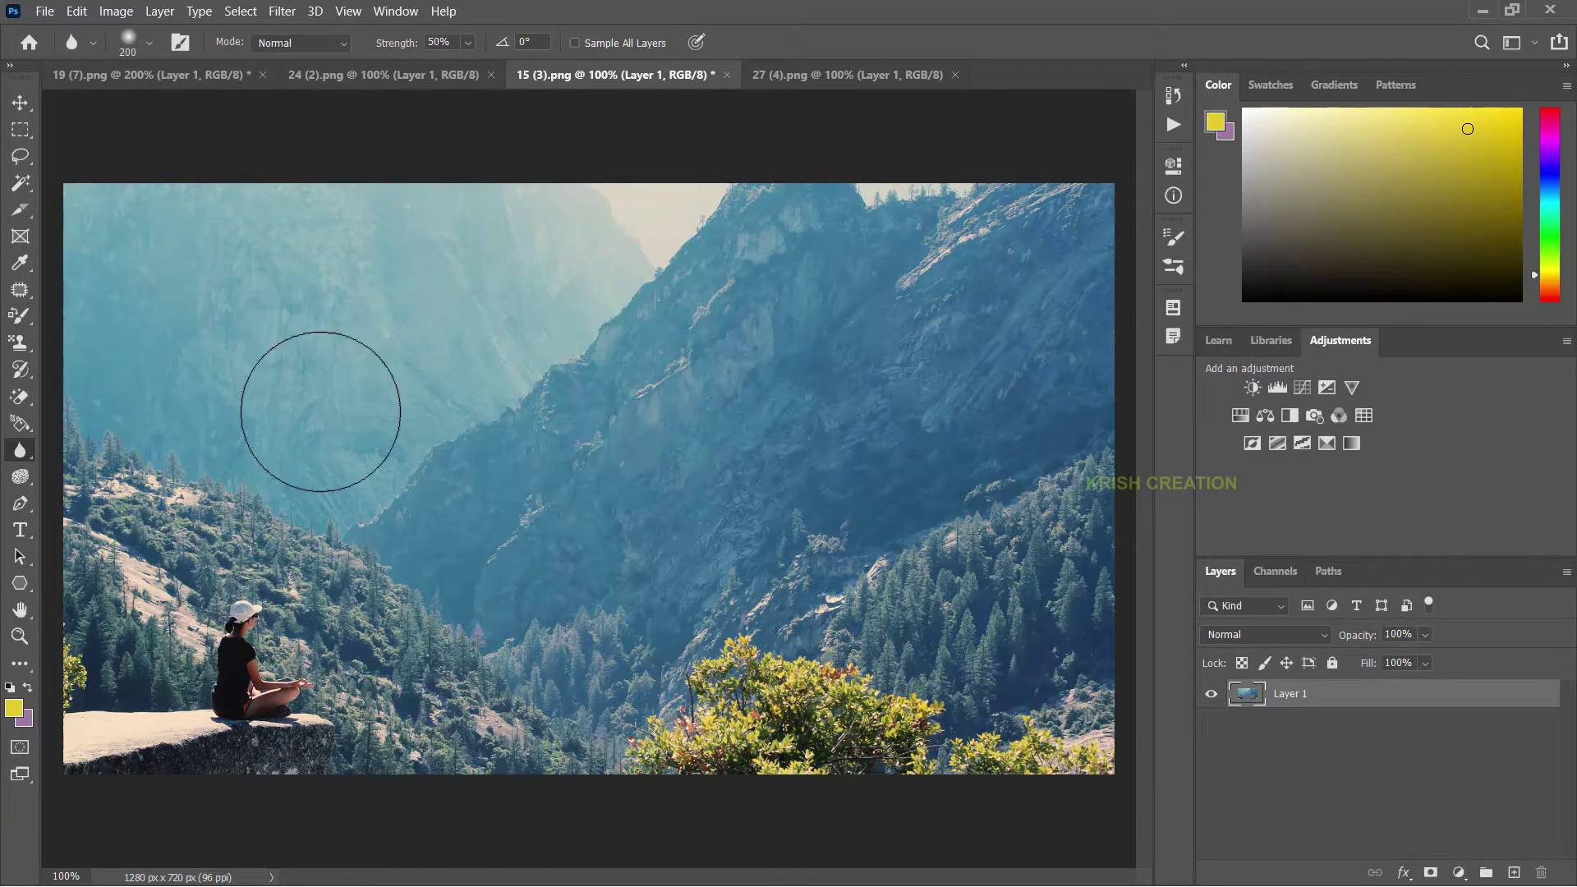
key(bracketright)
key(bracketright)
key(bracketright)
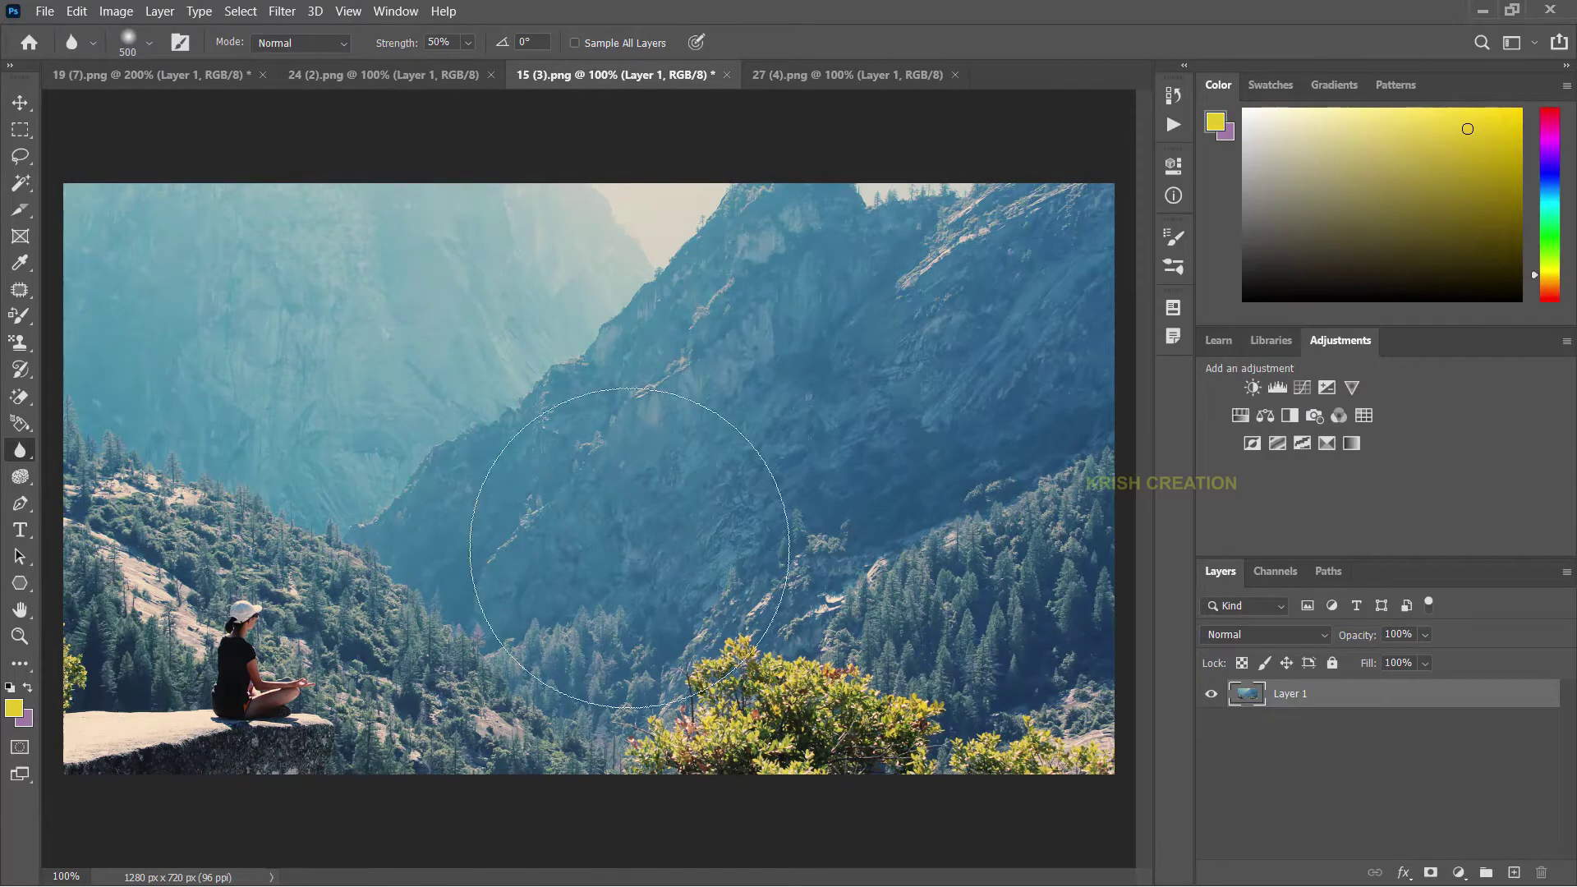
key(bracketleft)
key(bracketleft)
key(bracketleft)
key(bracketleft)
key(bracketleft)
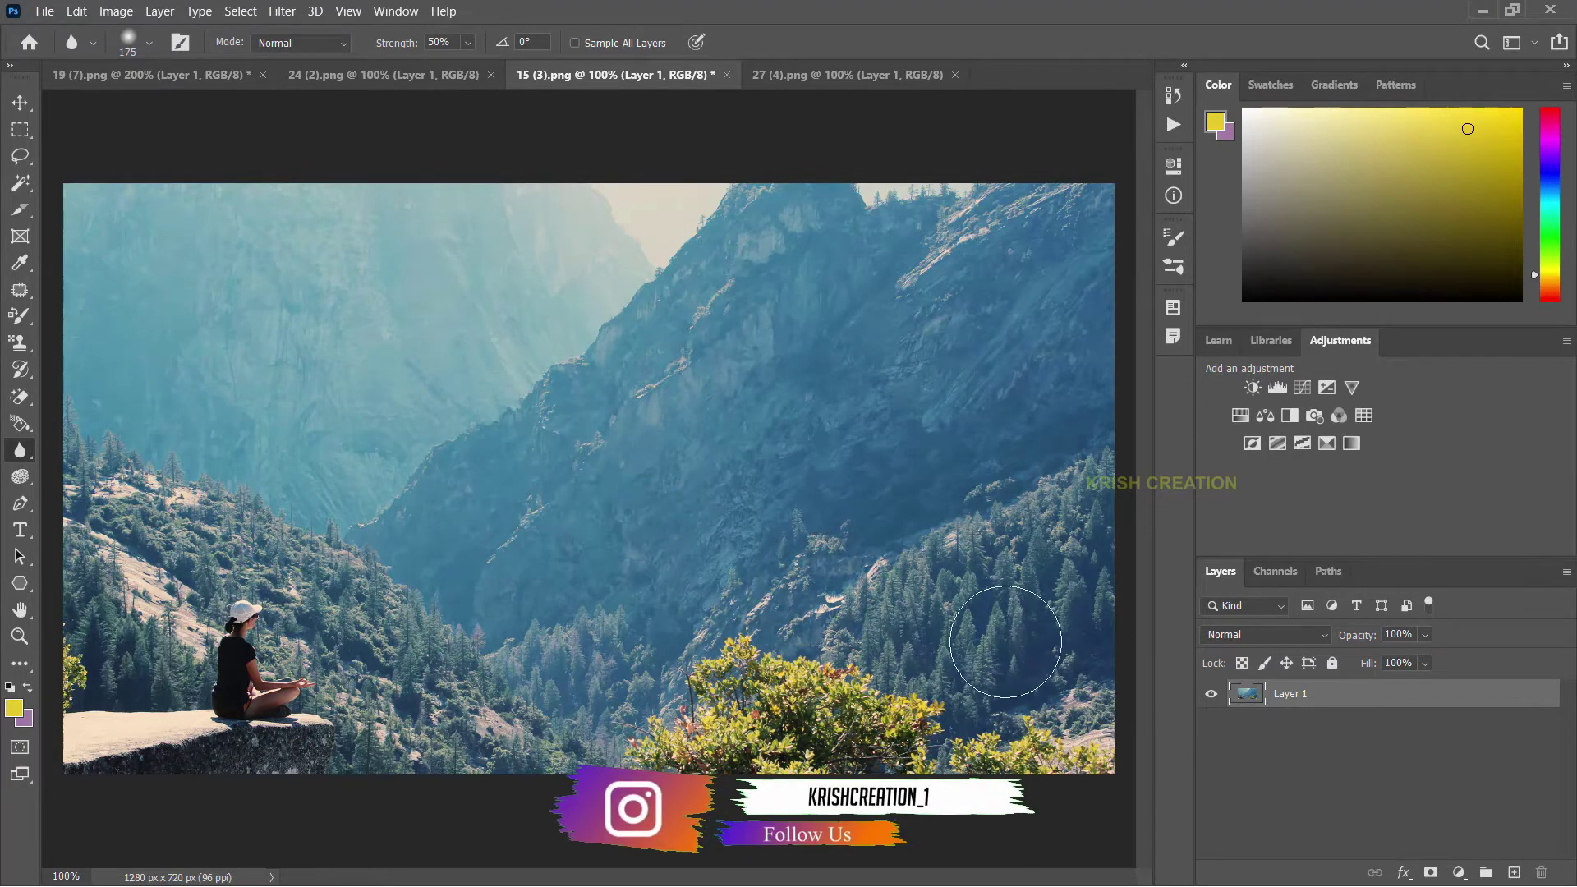
Duplicate Layer 1 to create Layer 1 copy
right_click(1290, 700)
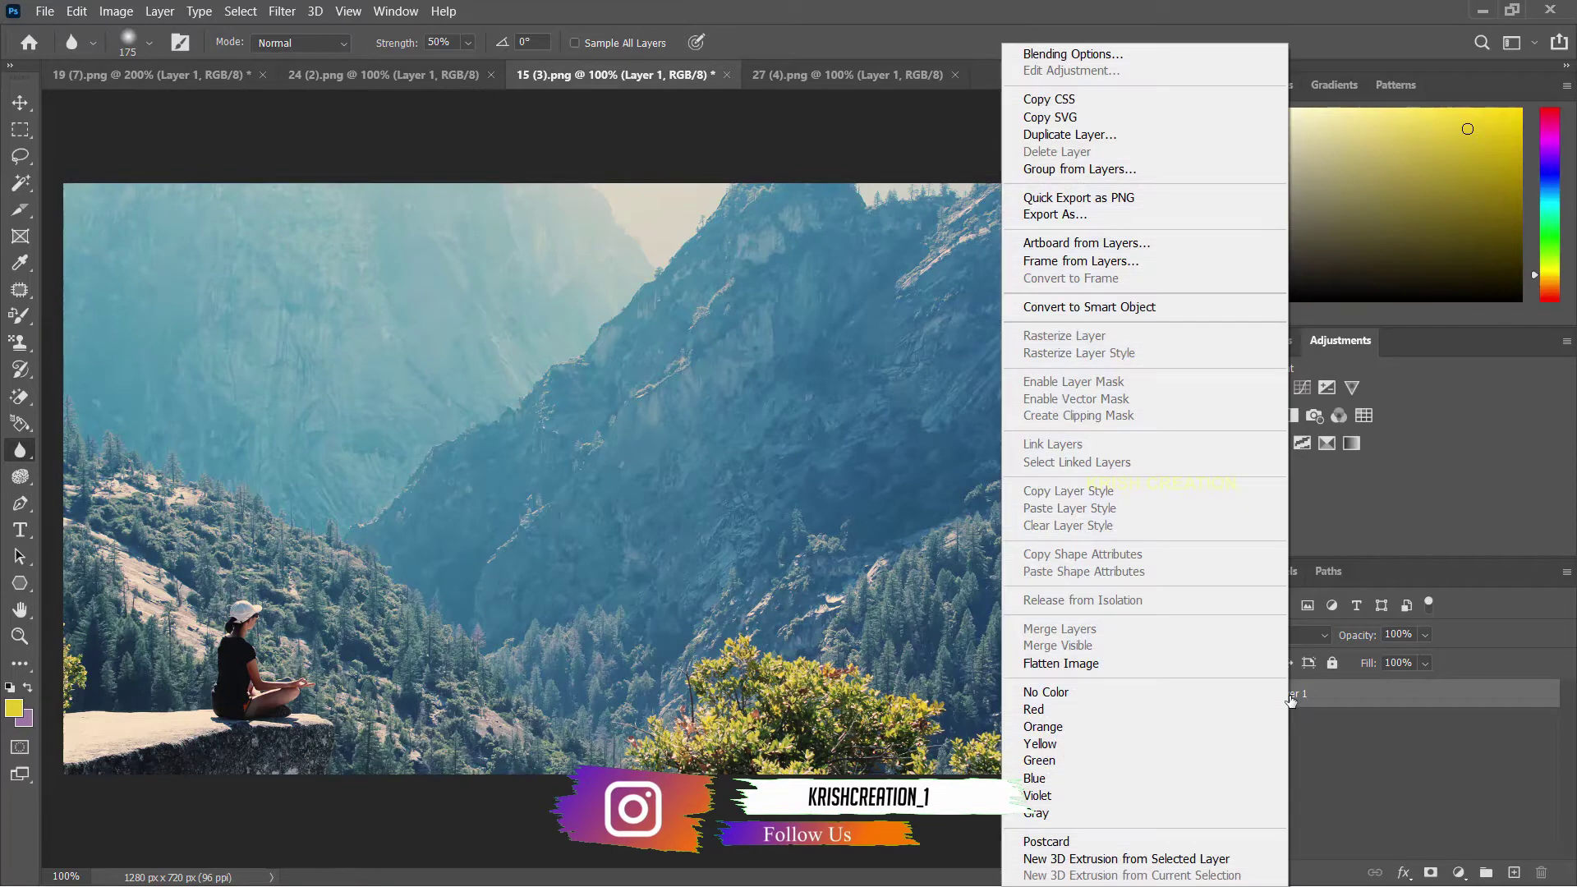
click(1086, 136)
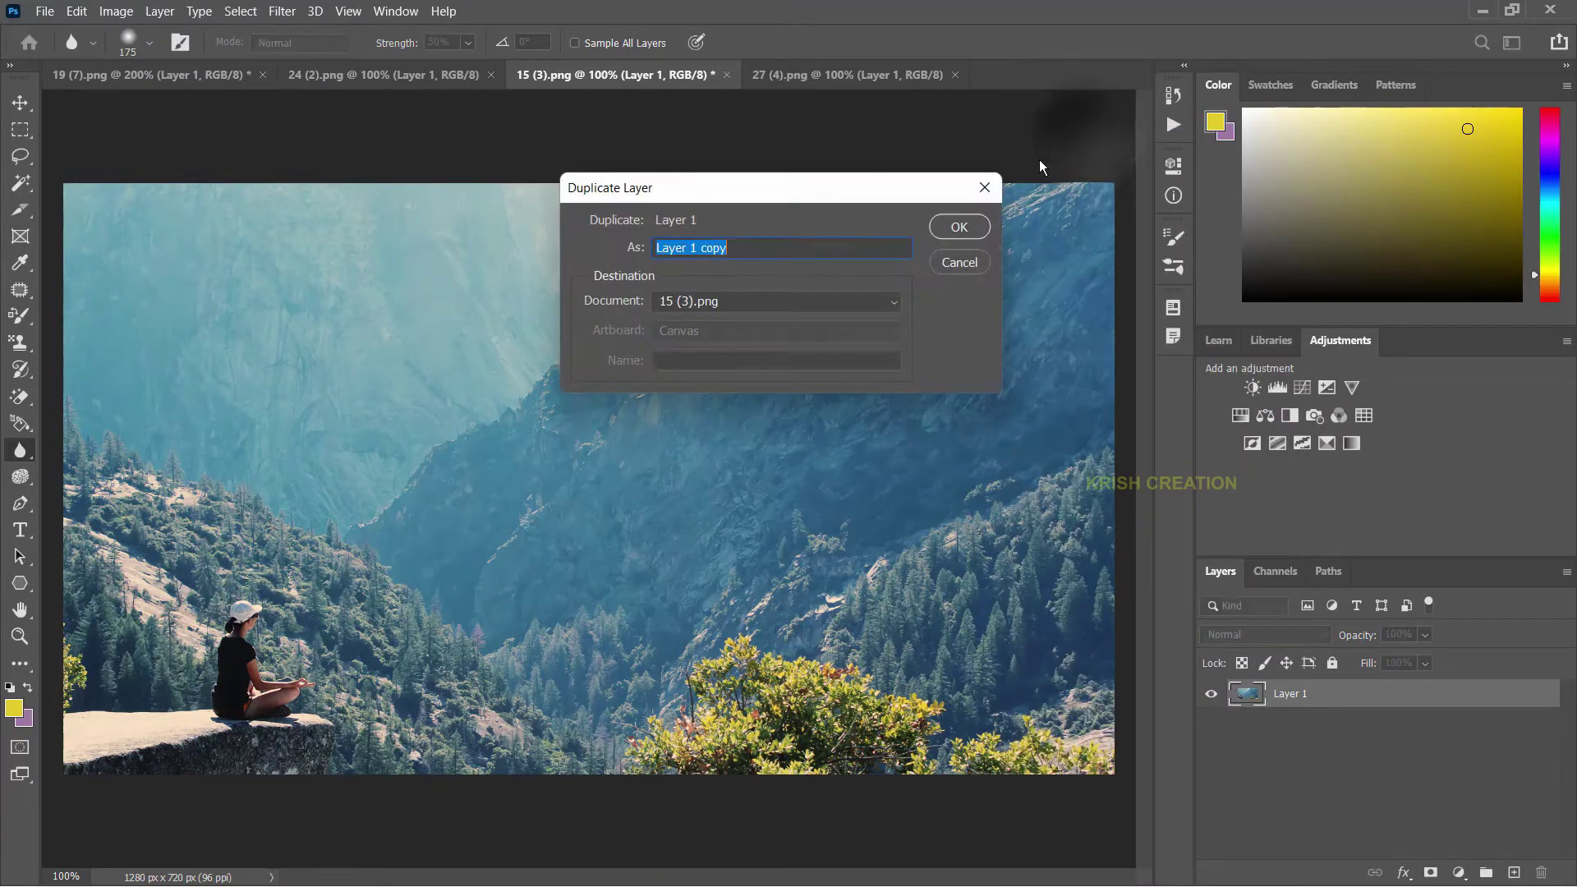
click(953, 227)
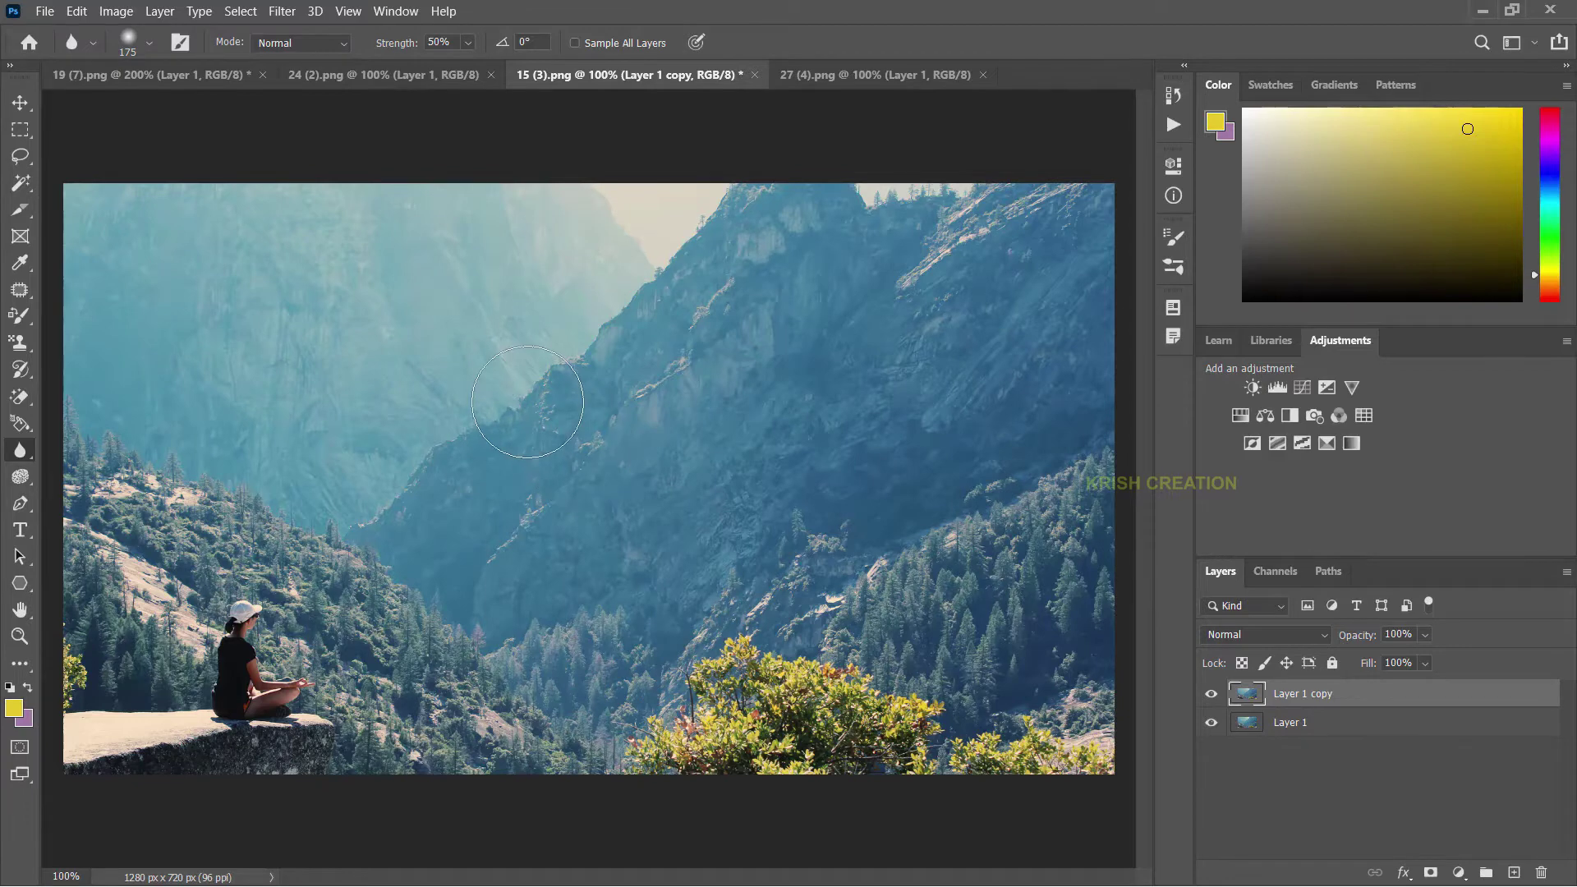
Blur the central ridge, slopes, trees and yellow bushes, undoing a stray left-edge stroke
key(bracketright)
key(bracketright)
key(bracketright)
drag(533, 427, 700, 319)
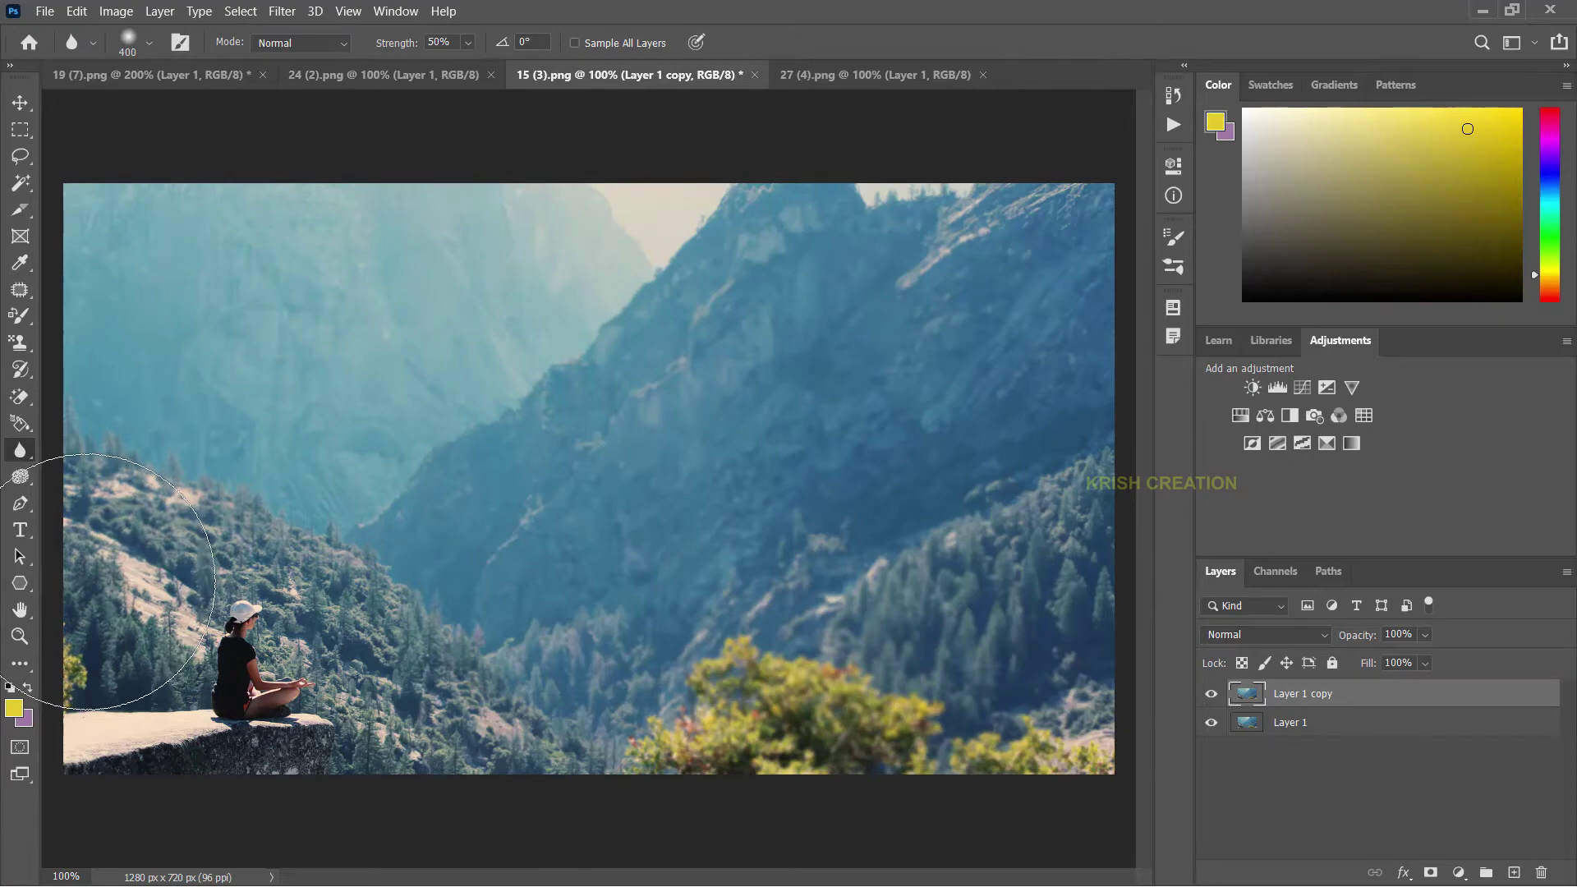
key(bracketleft)
key(bracketleft)
key(bracketleft)
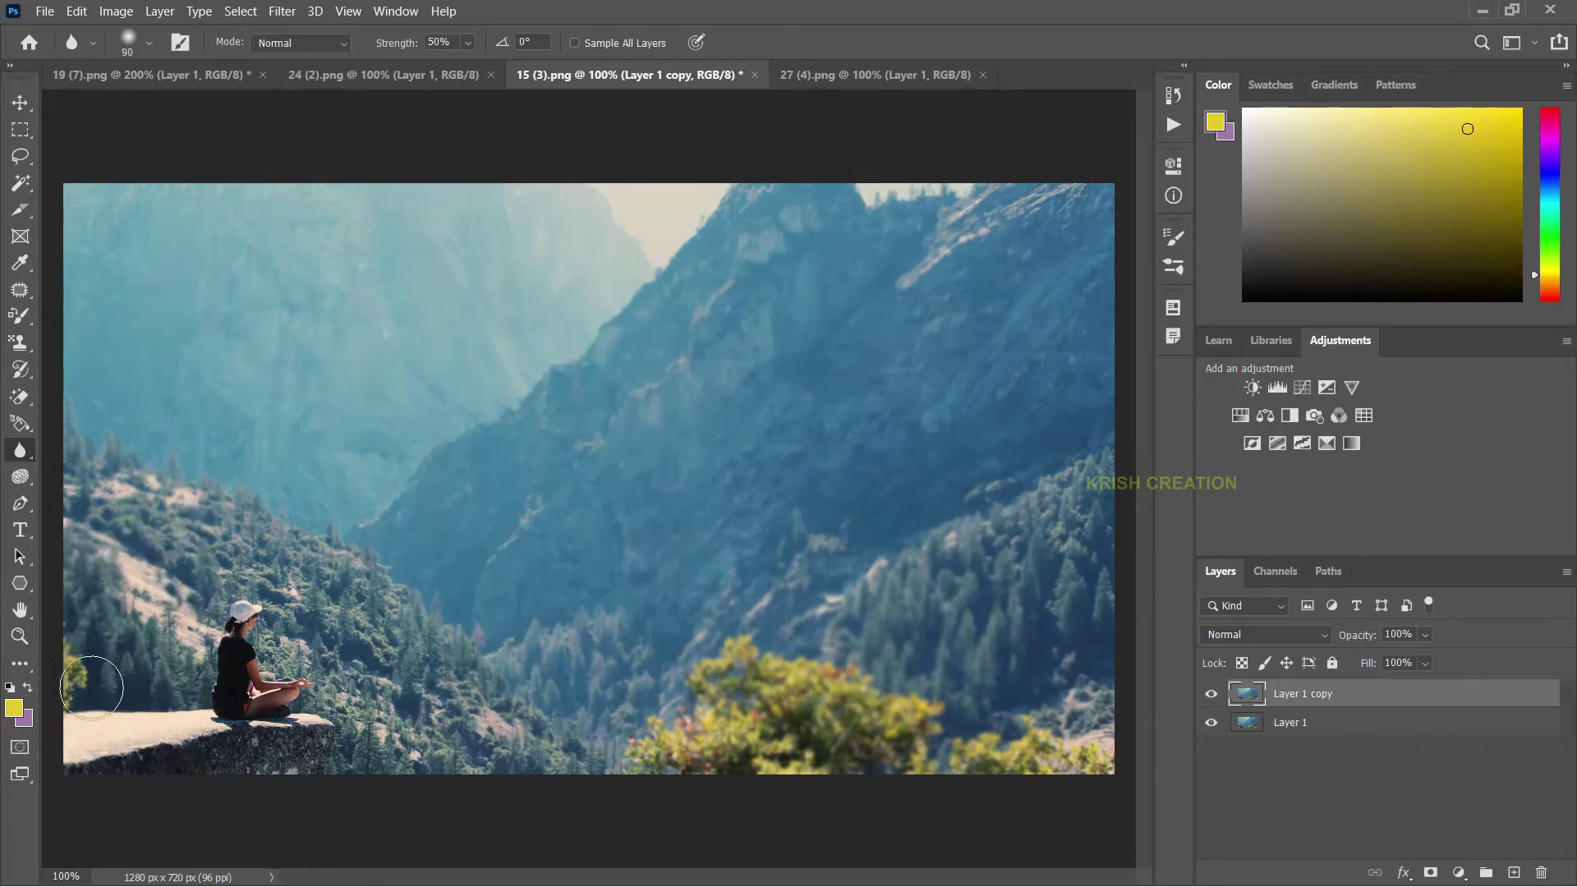
drag(82, 694, 90, 681)
key(bracketleft)
key(ctrl+z)
drag(337, 623, 394, 632)
drag(886, 419, 897, 451)
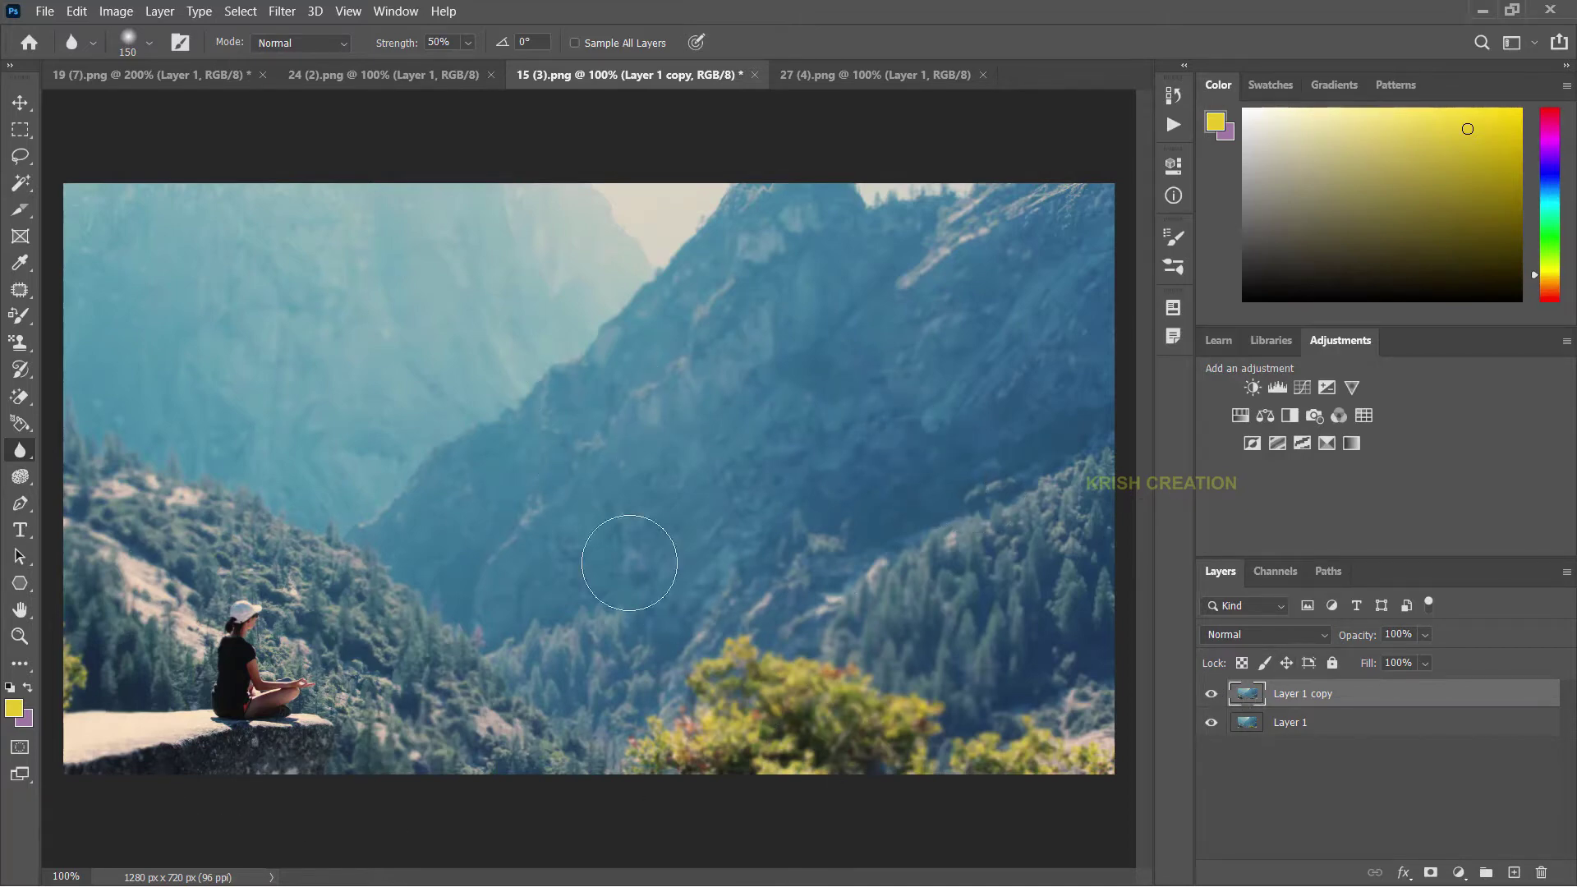
click(1211, 696)
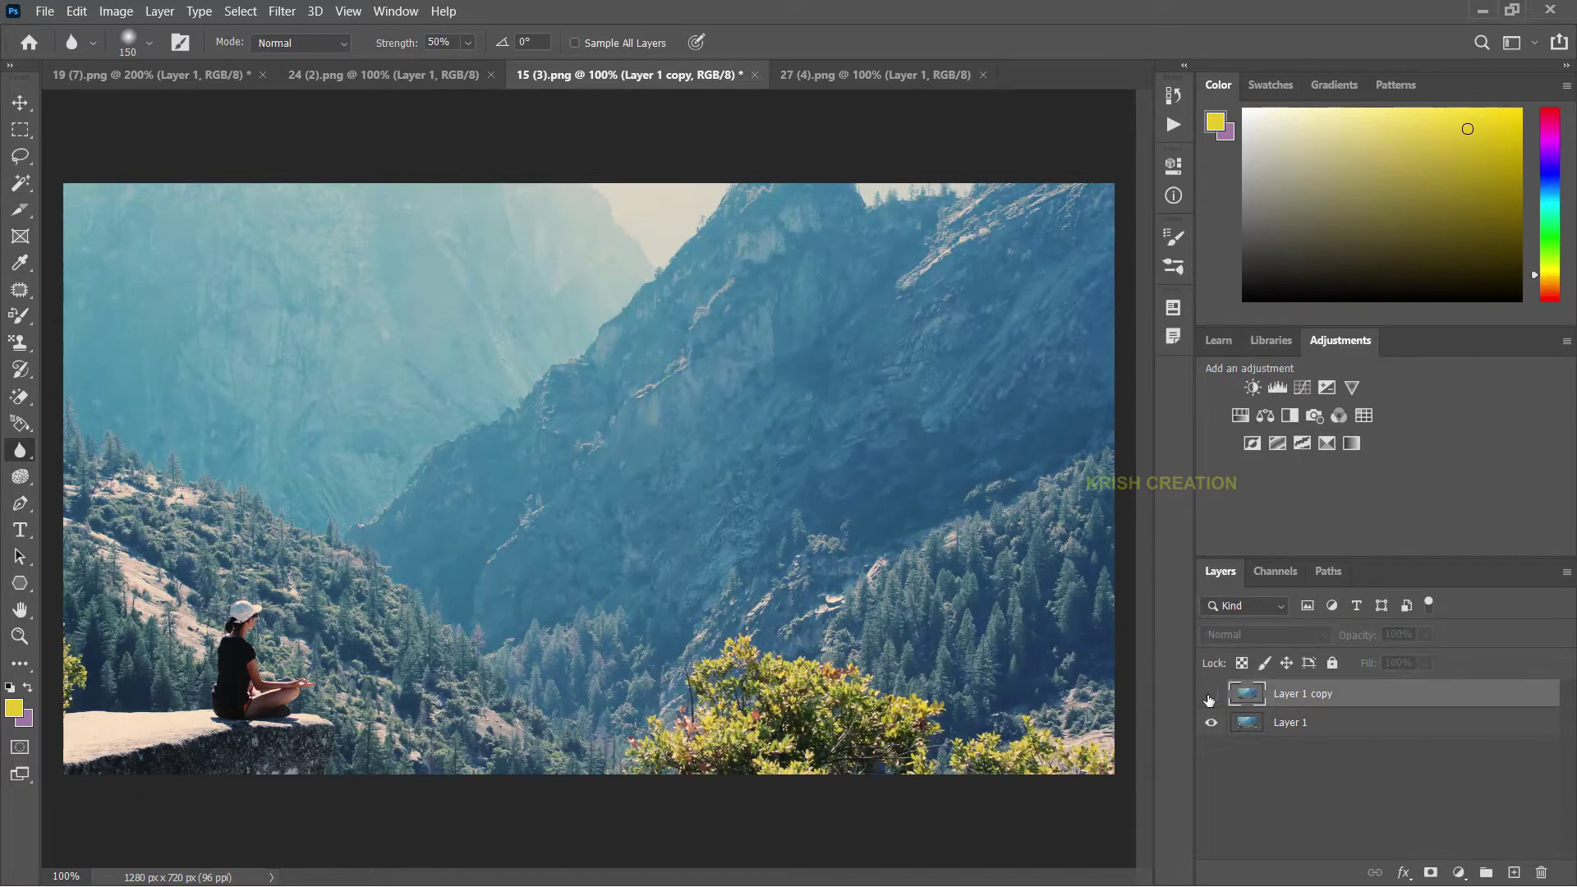
click(1211, 696)
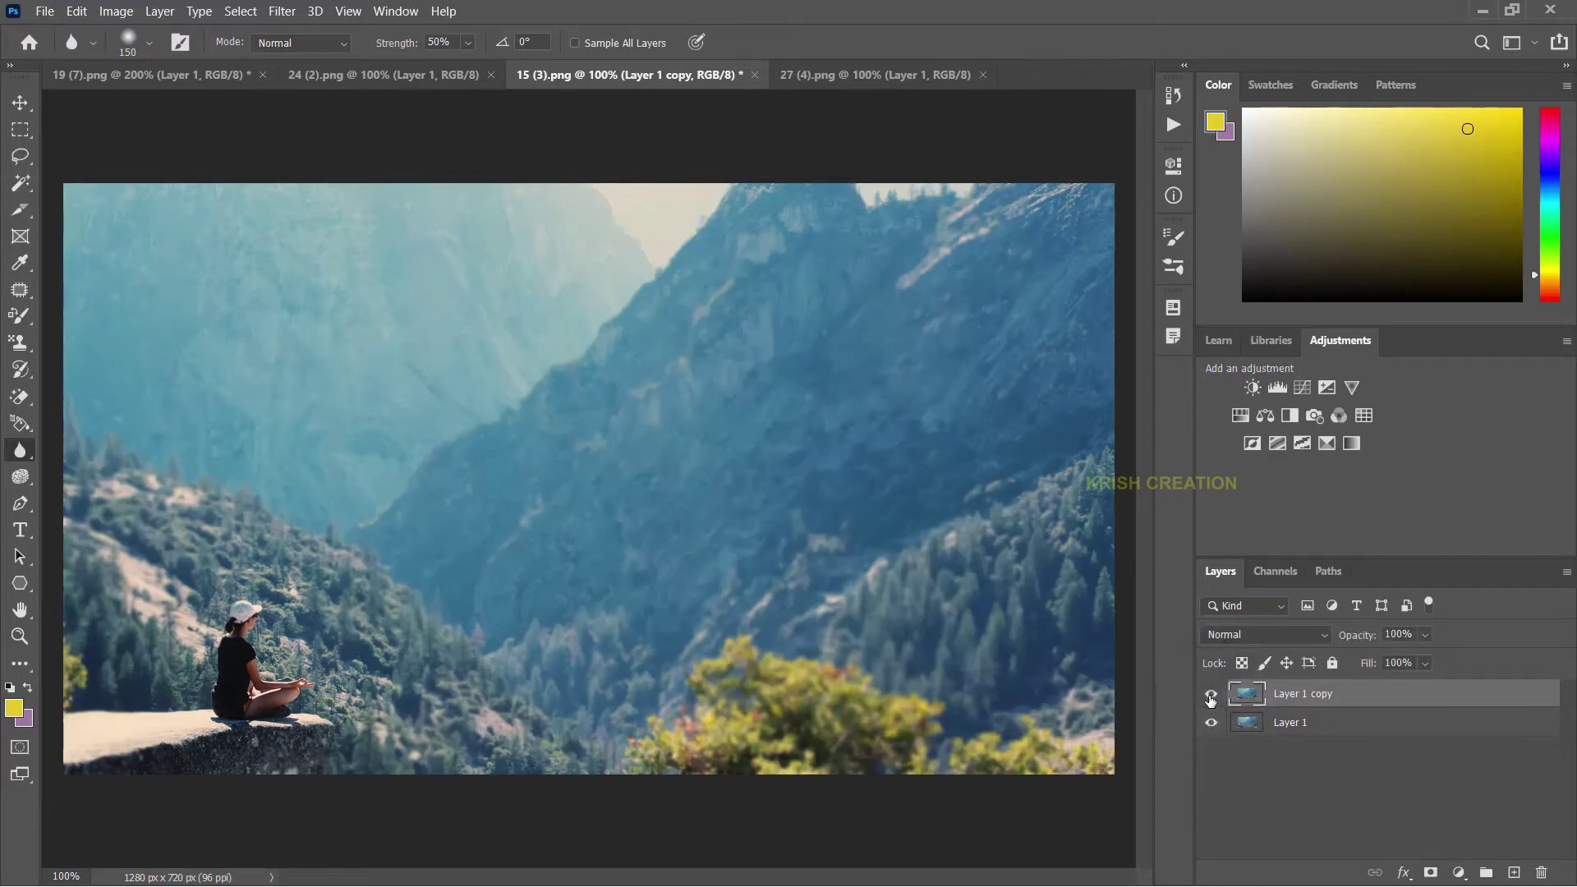
click(1210, 696)
click(1210, 696)
Switch to the rope-workout photo at 100% and duplicate its layer
click(159, 75)
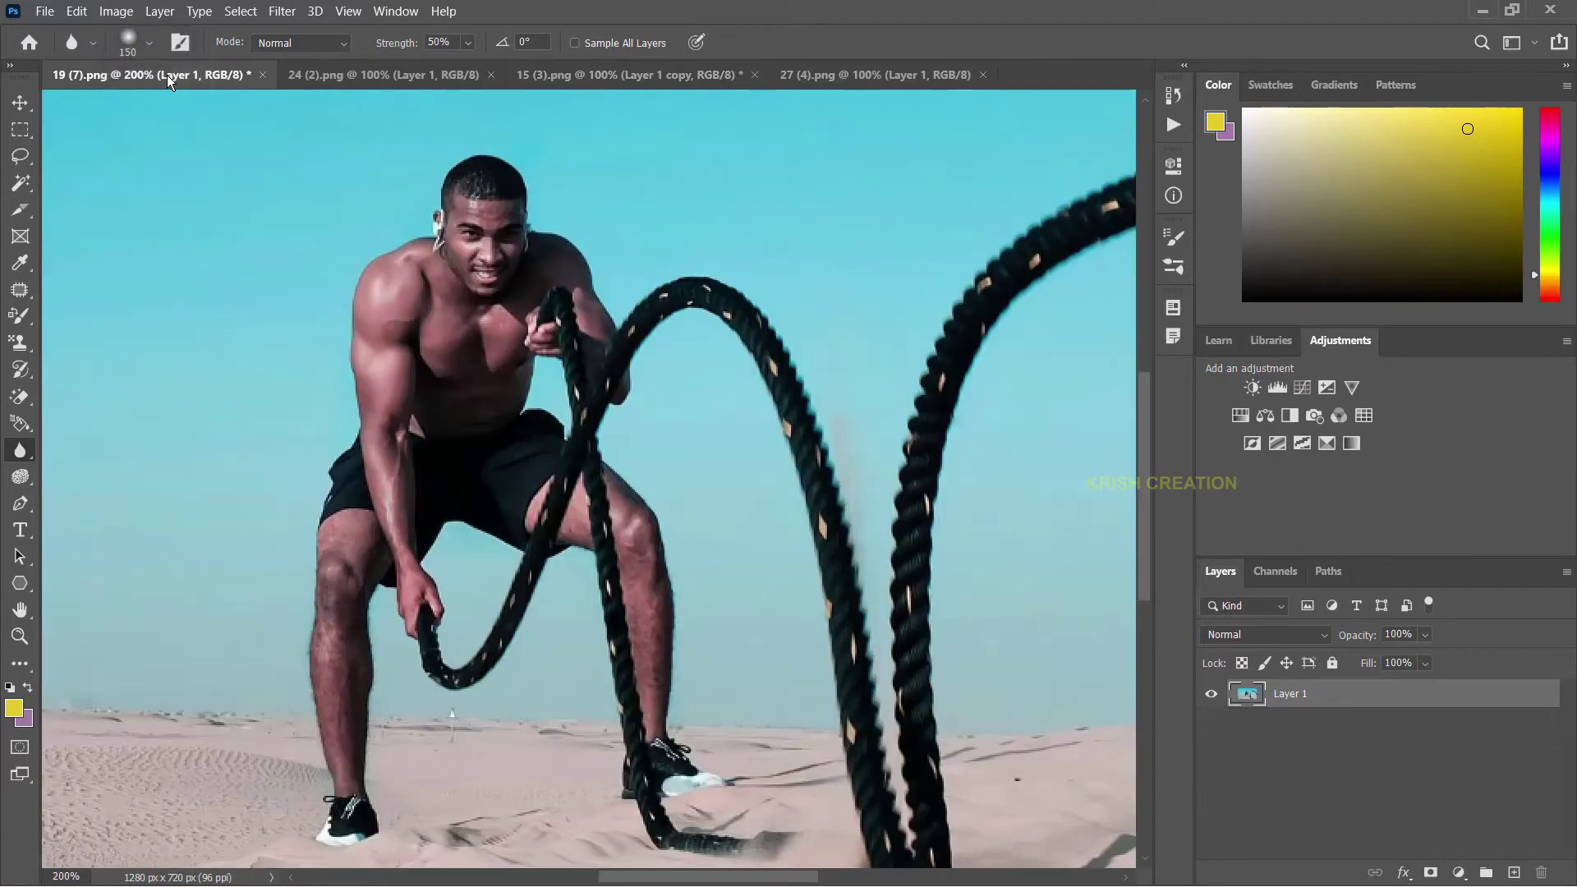
double_click(20, 636)
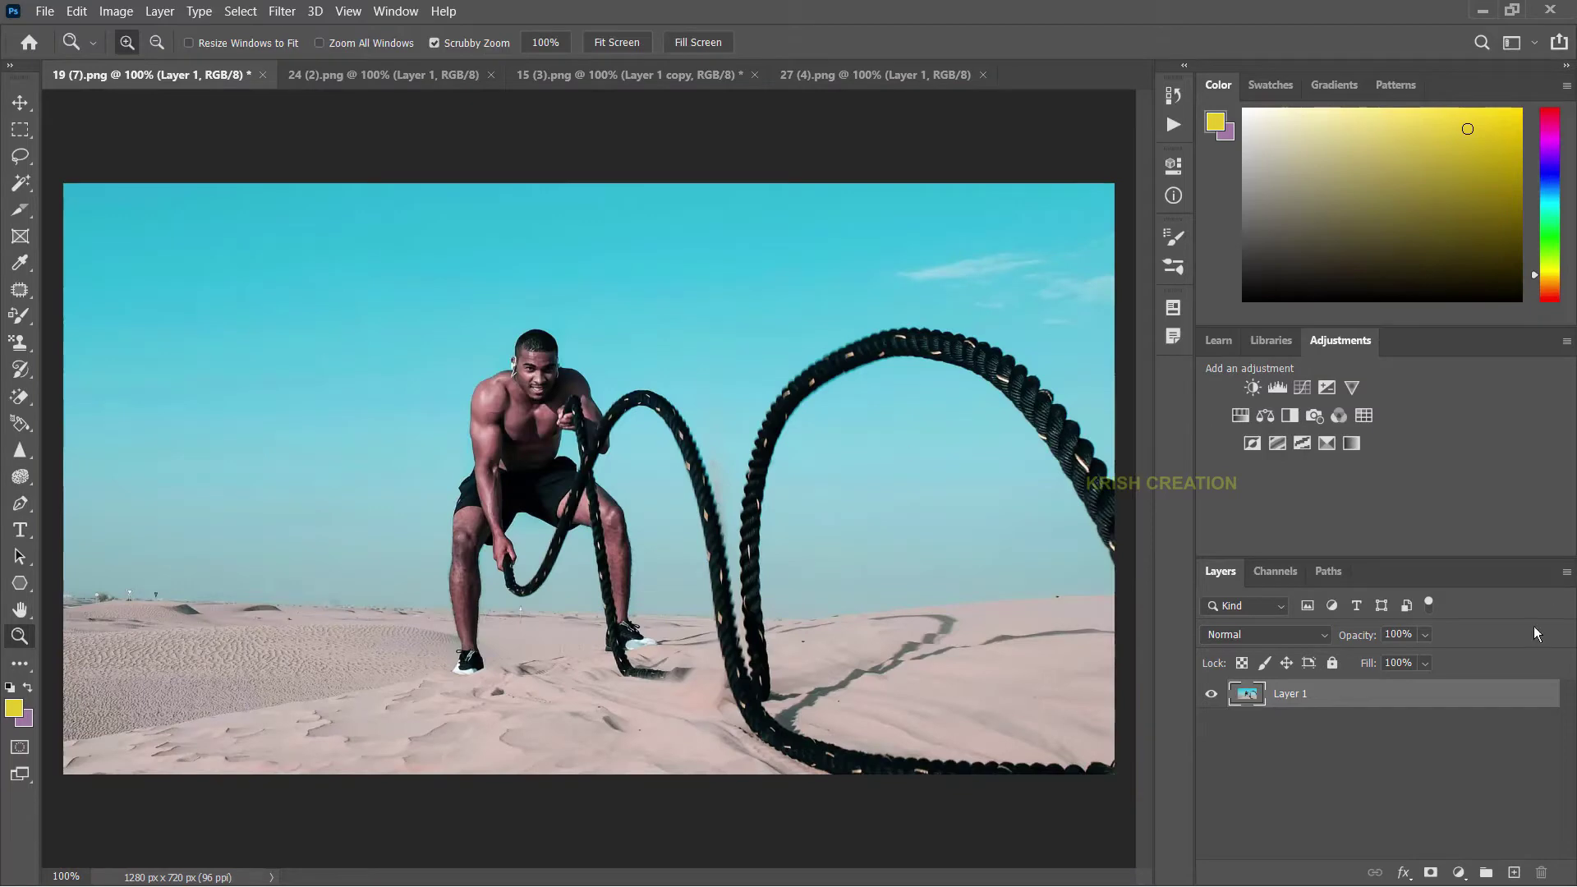
right_click(1371, 696)
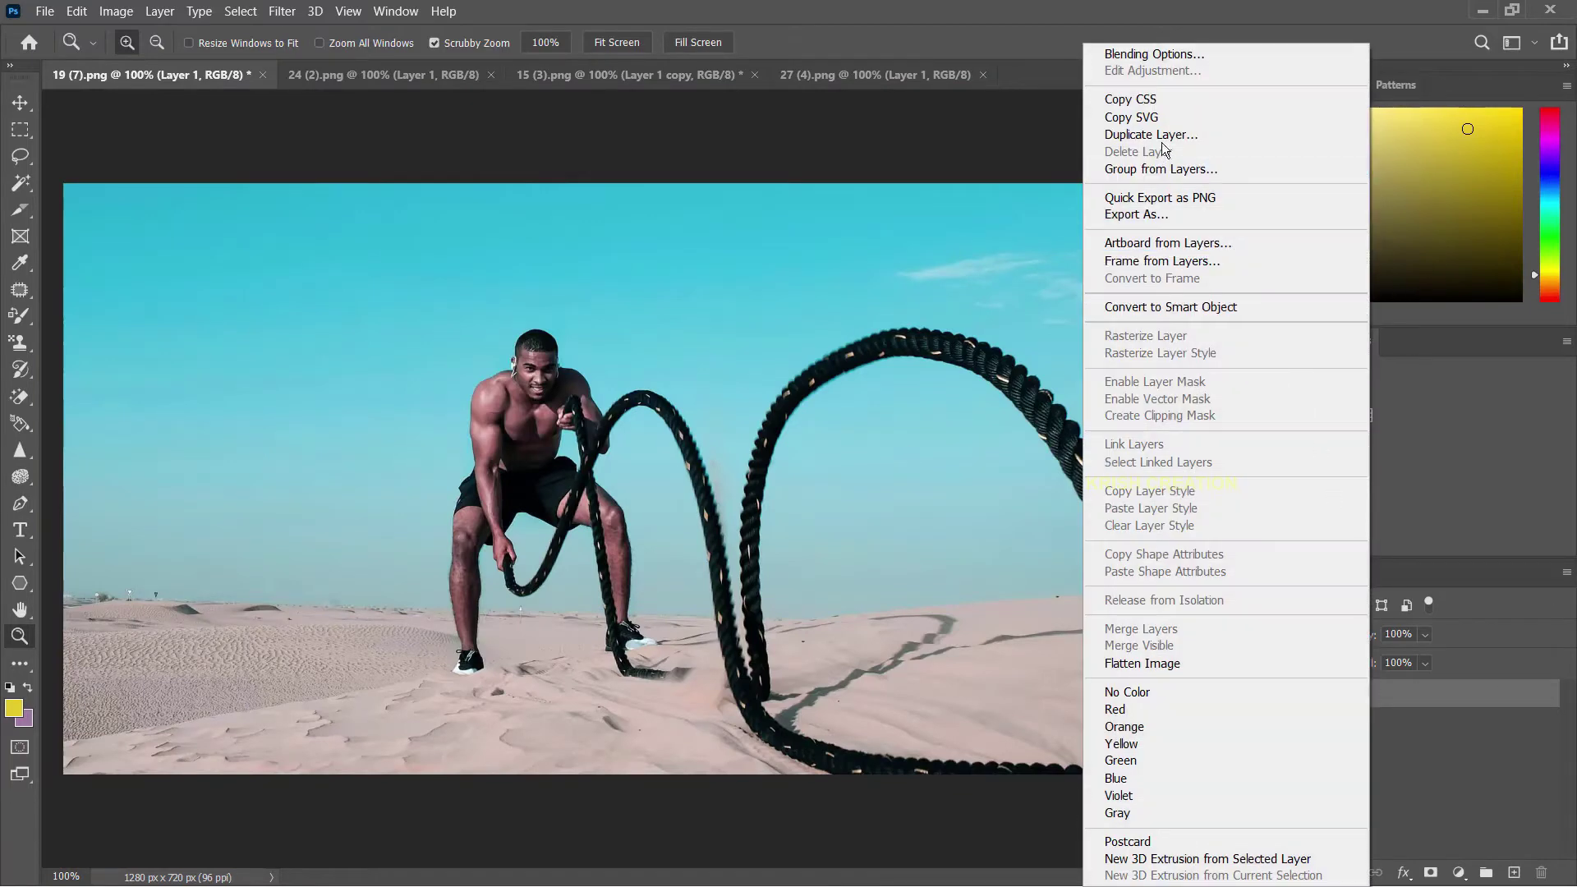
click(1150, 134)
click(954, 226)
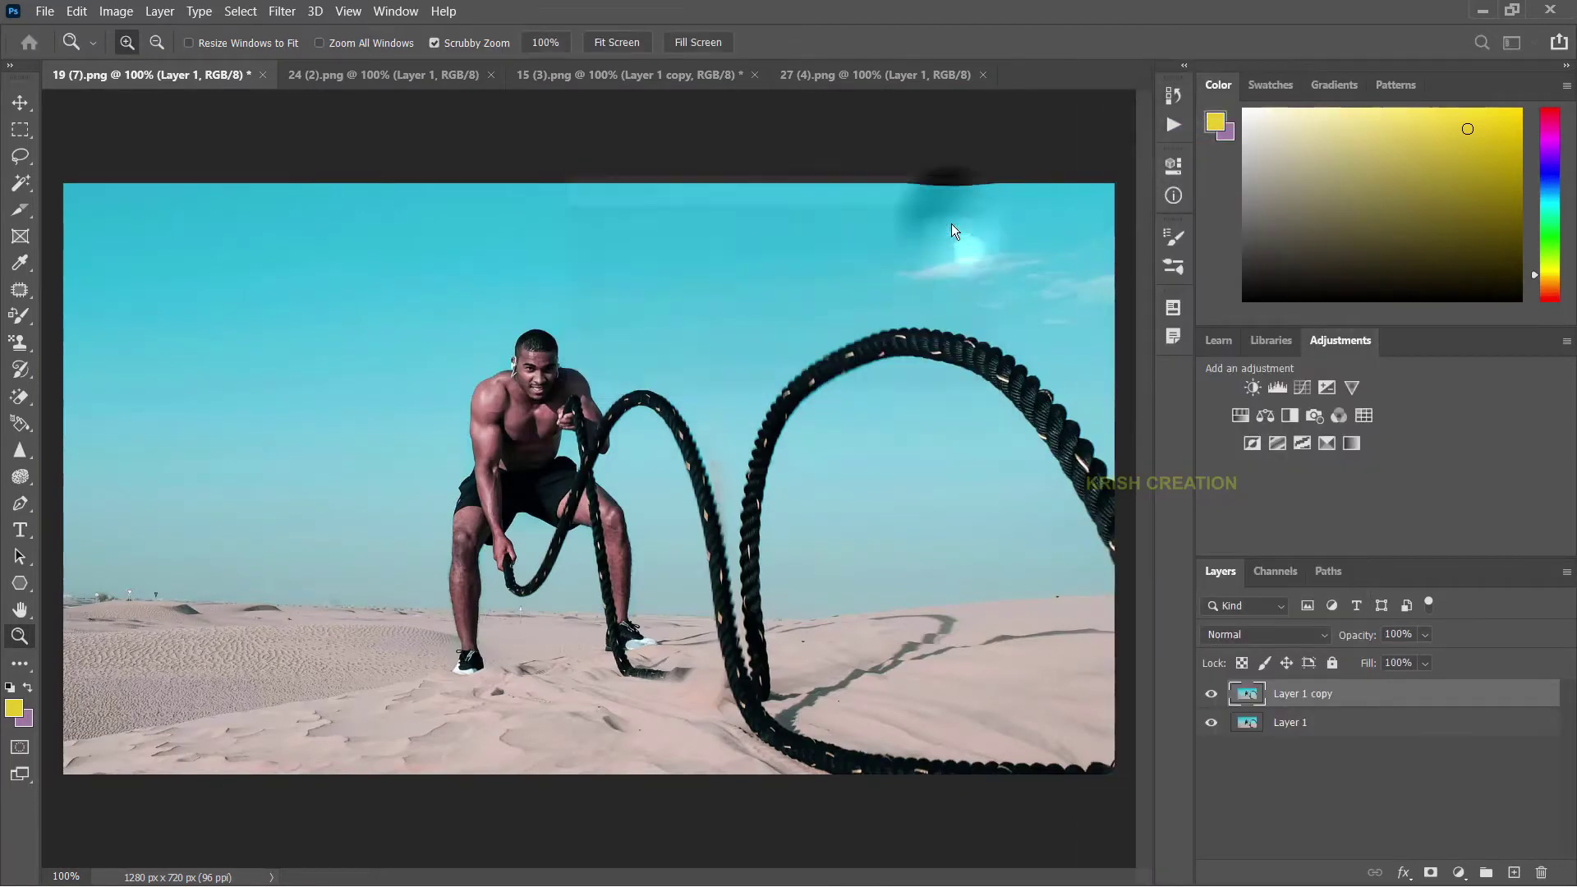
Select the Sharpen tool with Normal blending mode
click(20, 450)
click(94, 465)
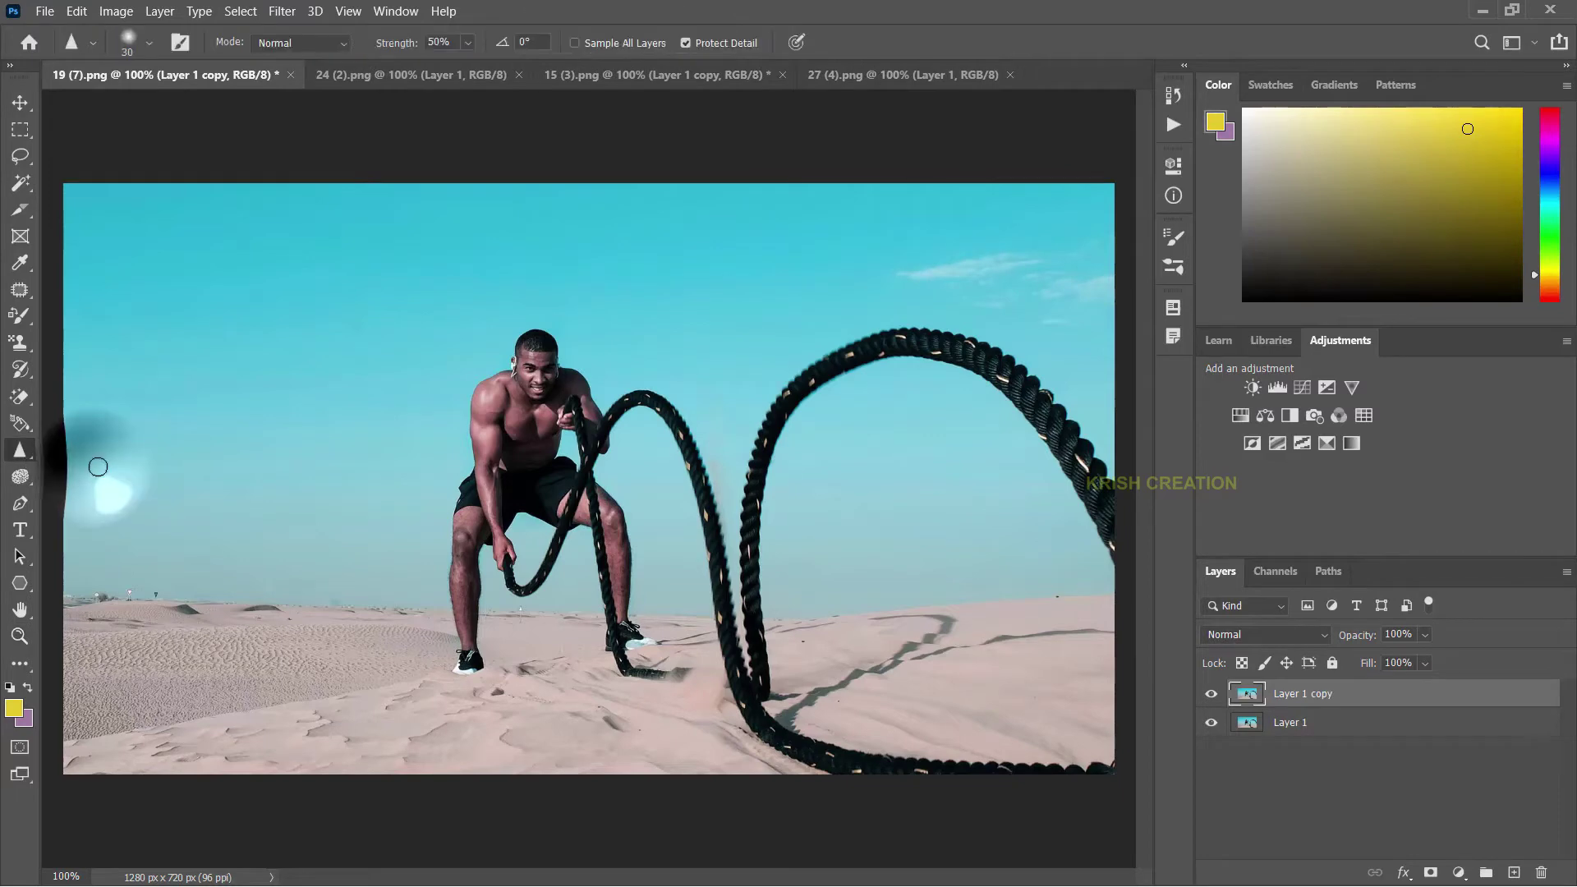
click(148, 44)
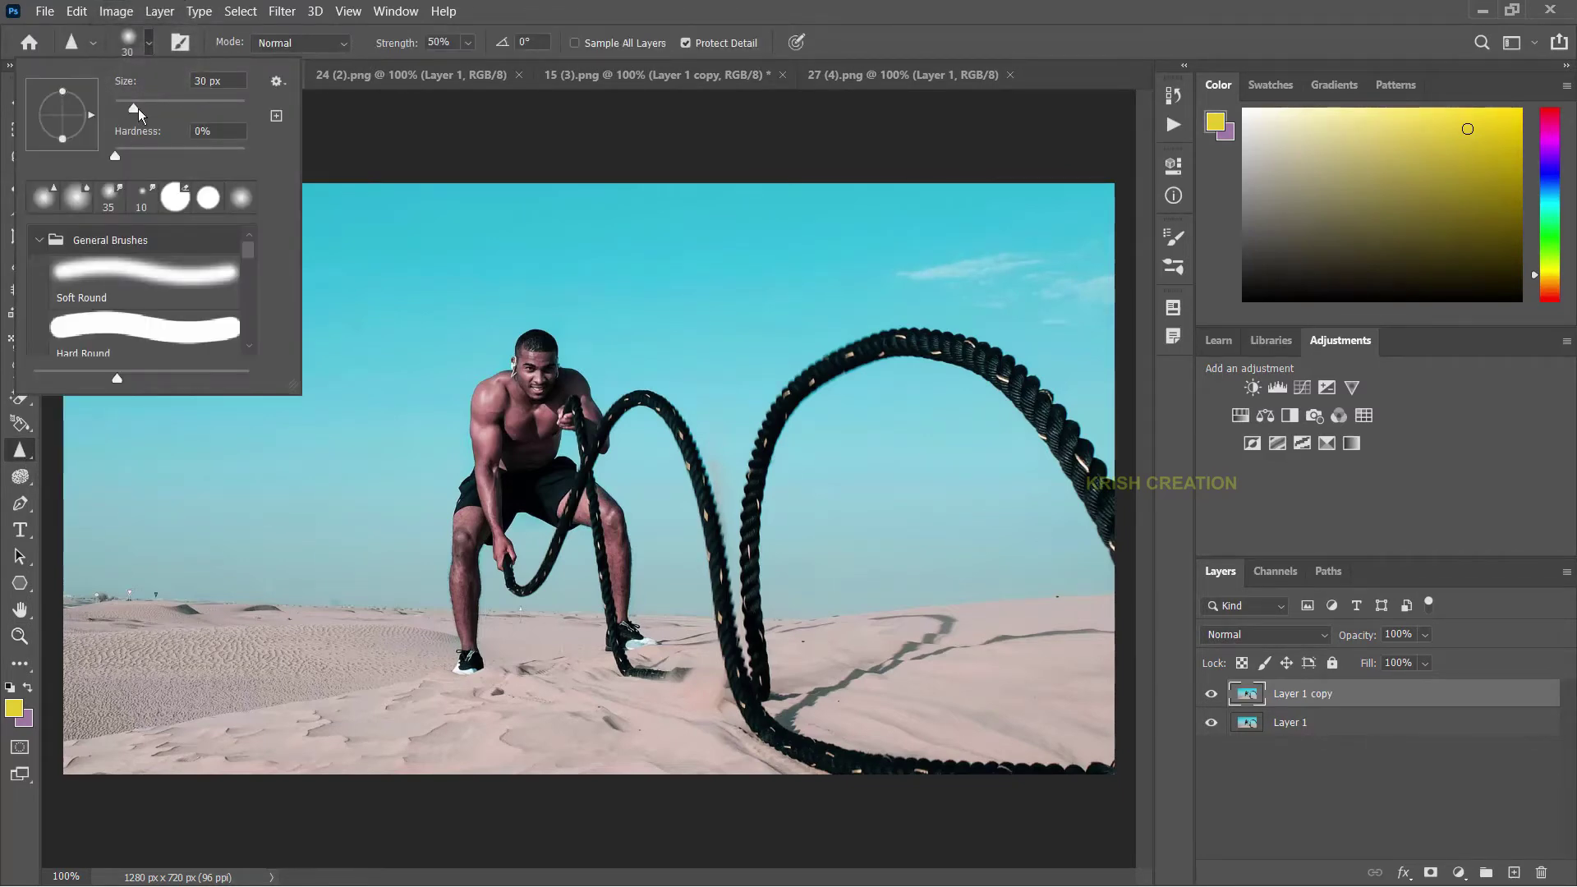
click(315, 45)
click(422, 125)
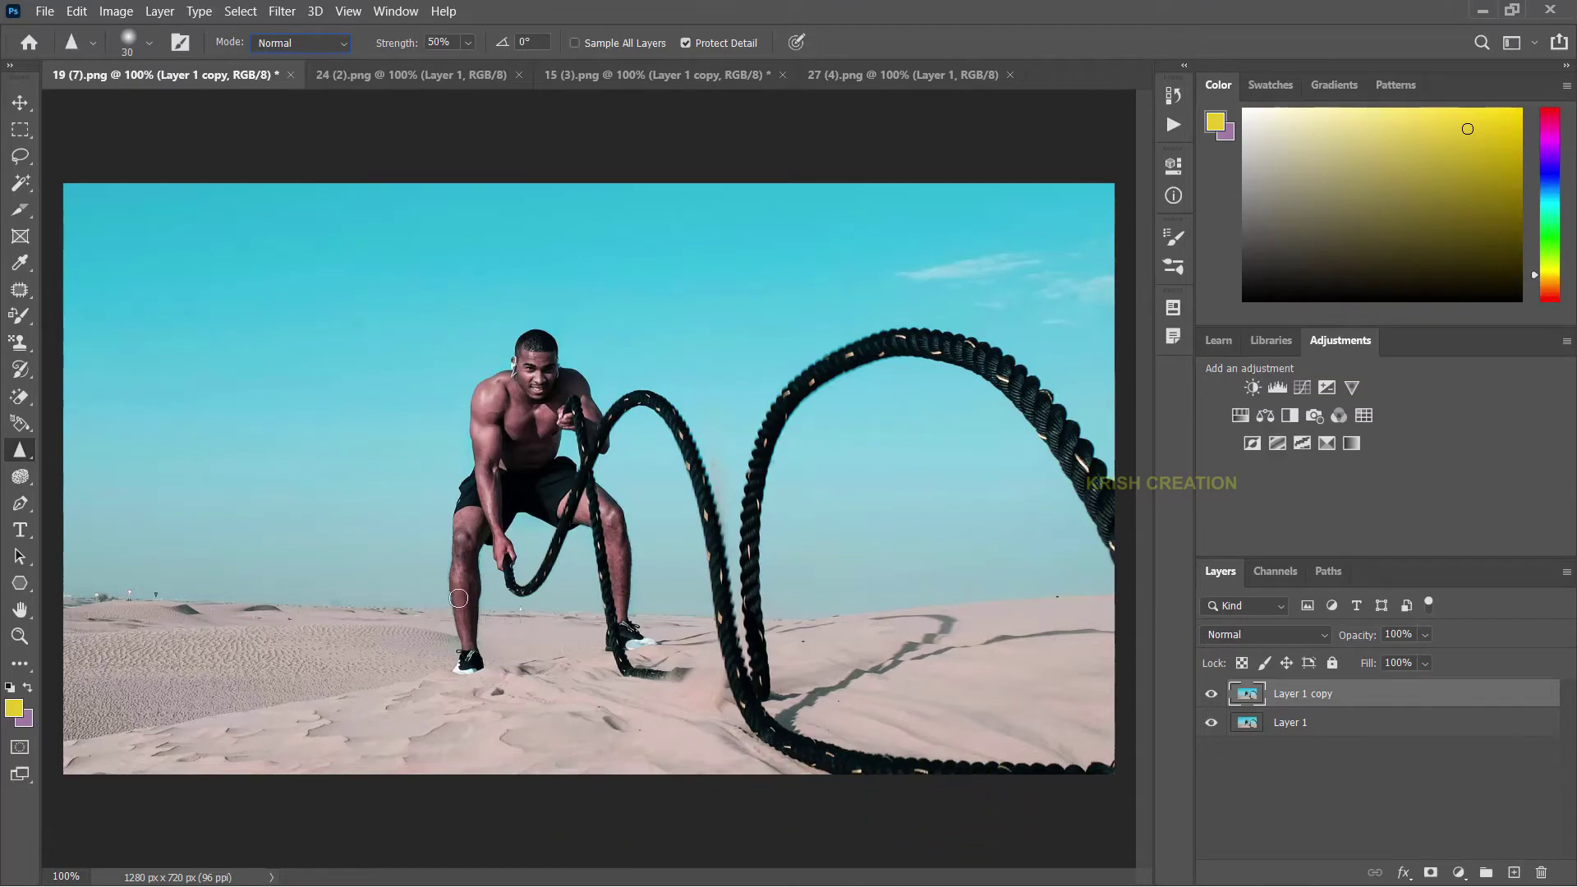
Sharpen the man's legs, shin, knee, forearm, upper arm and shoulder at 200% zoom
drag(464, 590, 469, 621)
key(ctrl+plus)
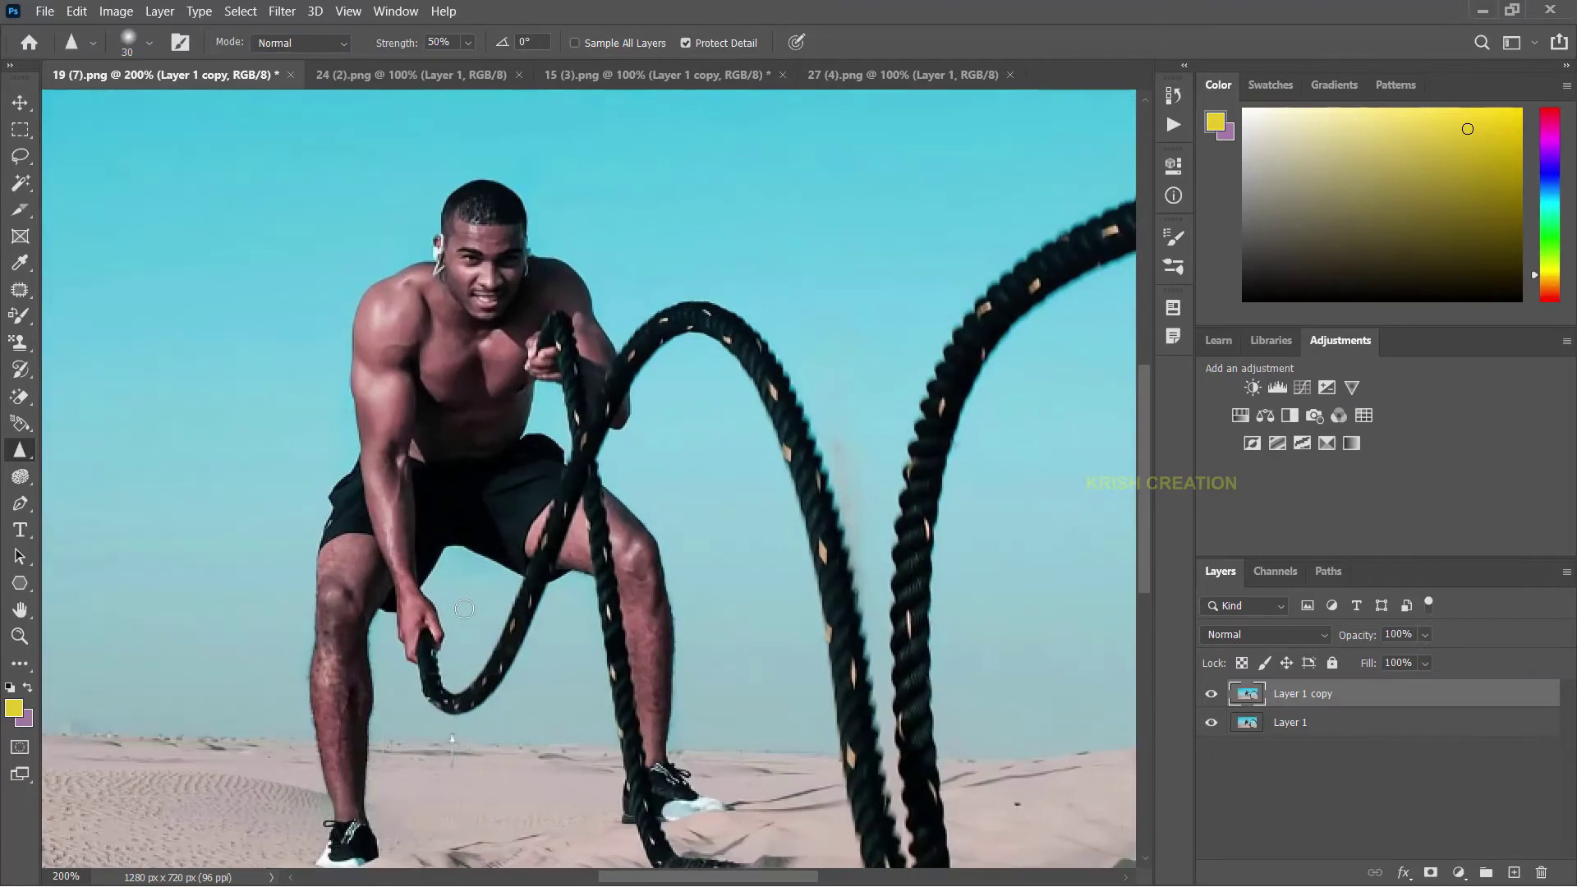
mouse_move(289, 695)
mouse_down()
mouse_move(397, 491)
mouse_move(367, 404)
mouse_move(386, 399)
mouse_up()
drag(401, 337, 386, 411)
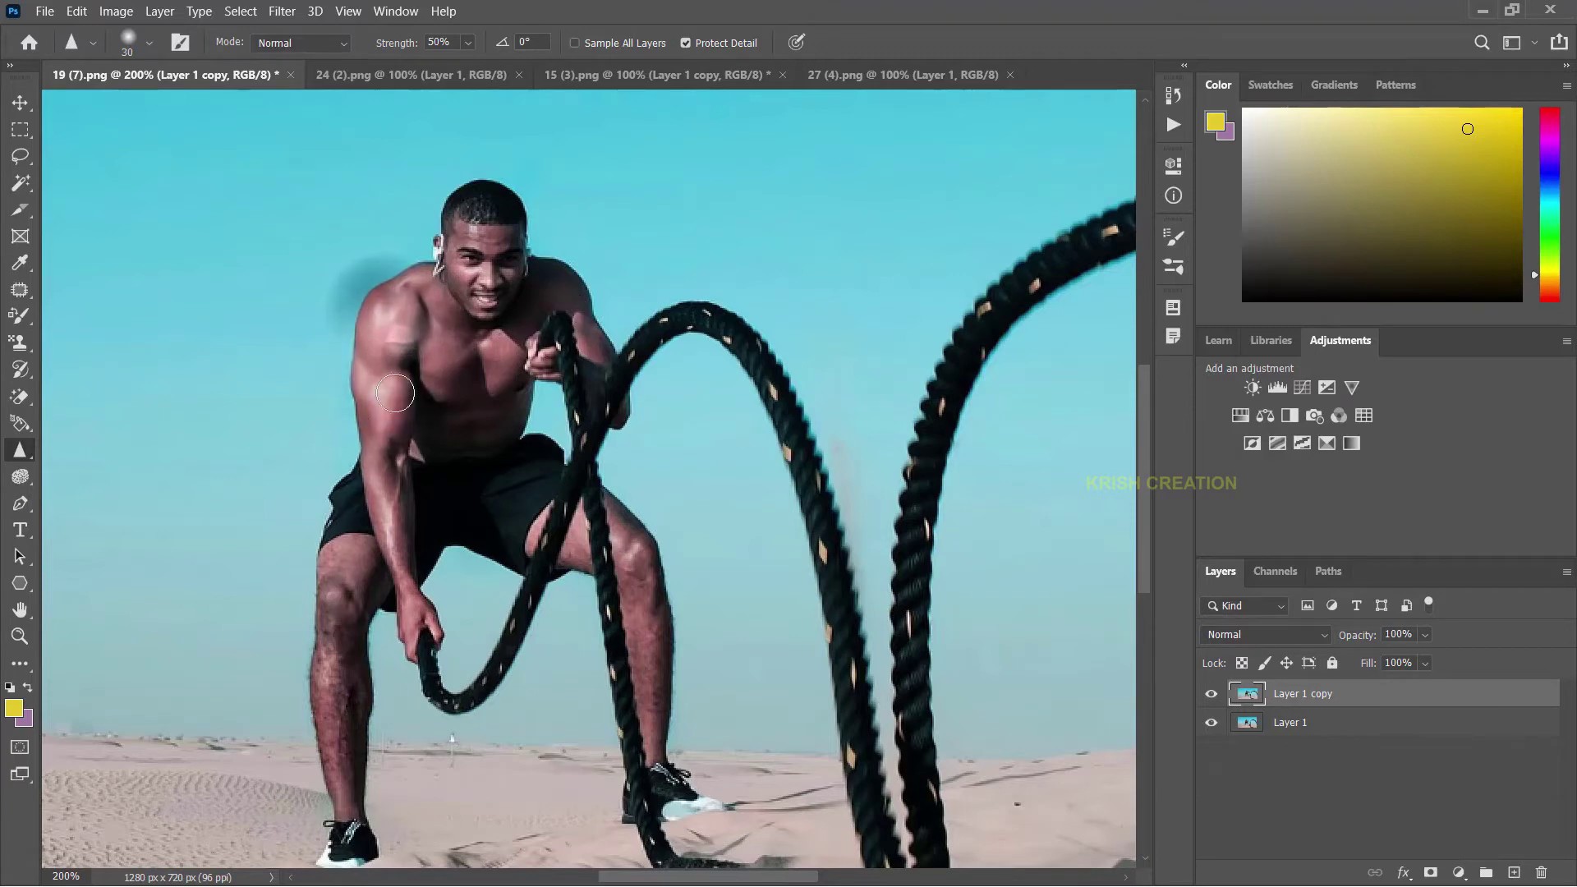
drag(402, 460, 405, 583)
drag(632, 526, 655, 644)
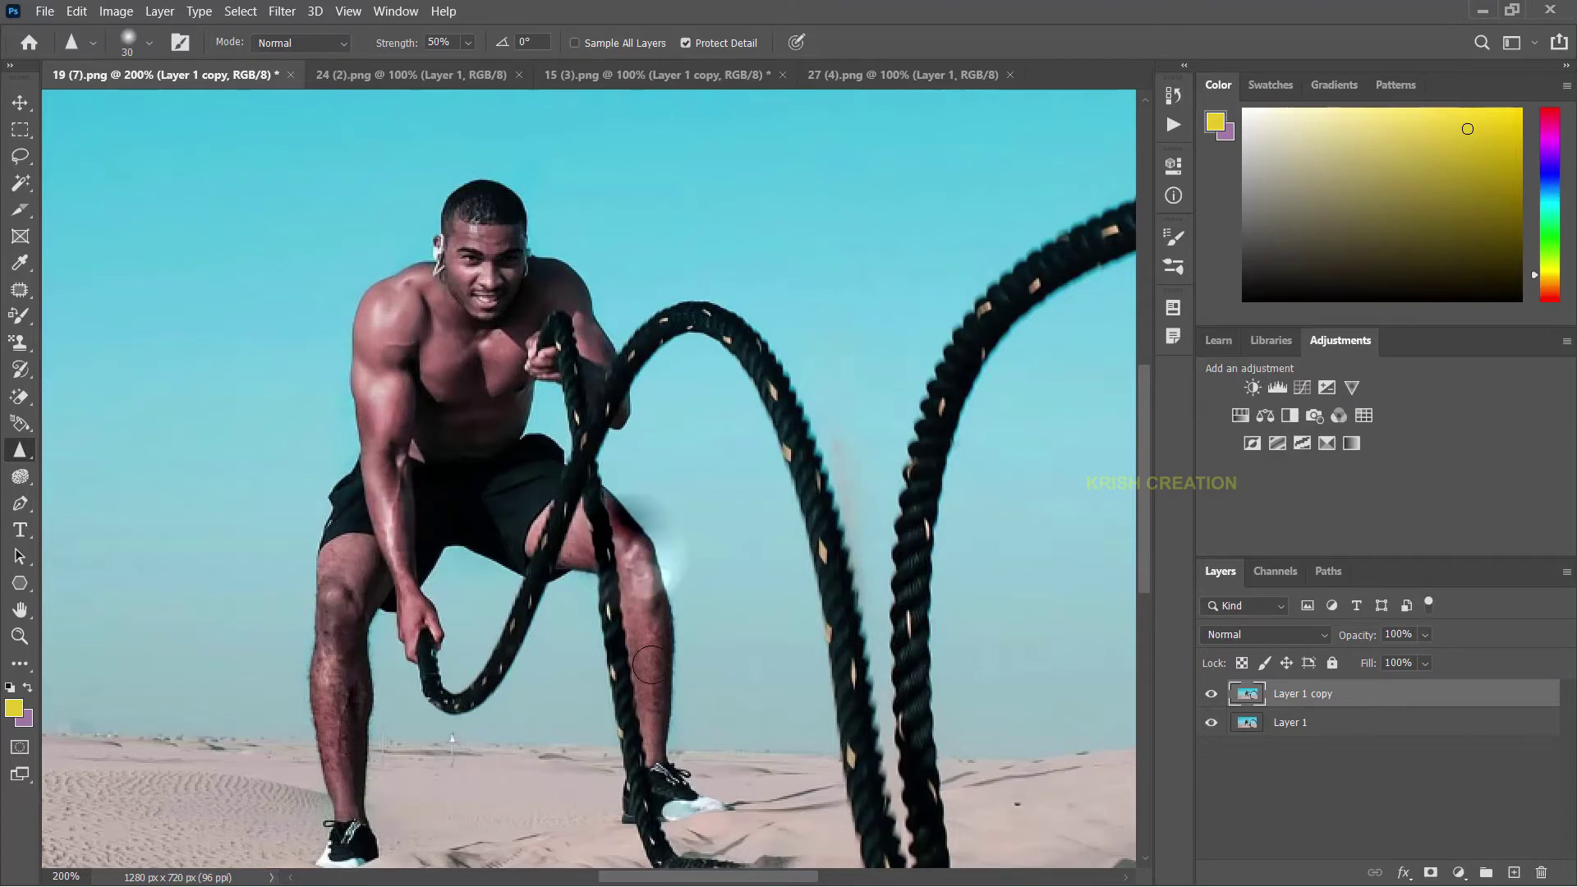
key(ctrl+1)
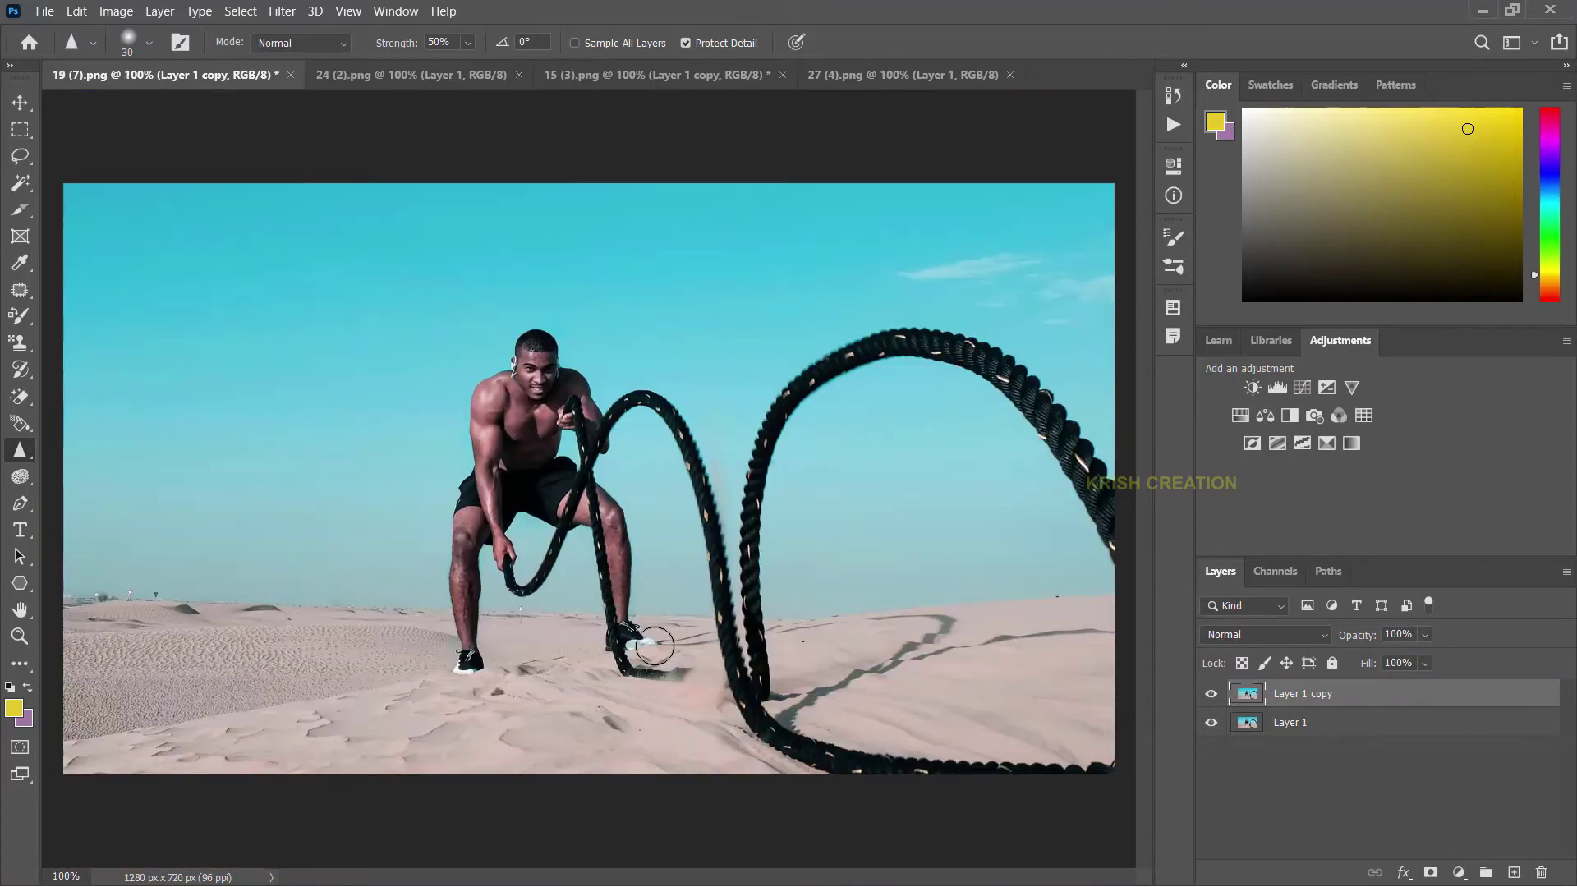
Sharpen the battle ropes from the man's hands to the top of the arc
drag(543, 581, 554, 555)
drag(703, 485, 732, 667)
drag(759, 647, 757, 538)
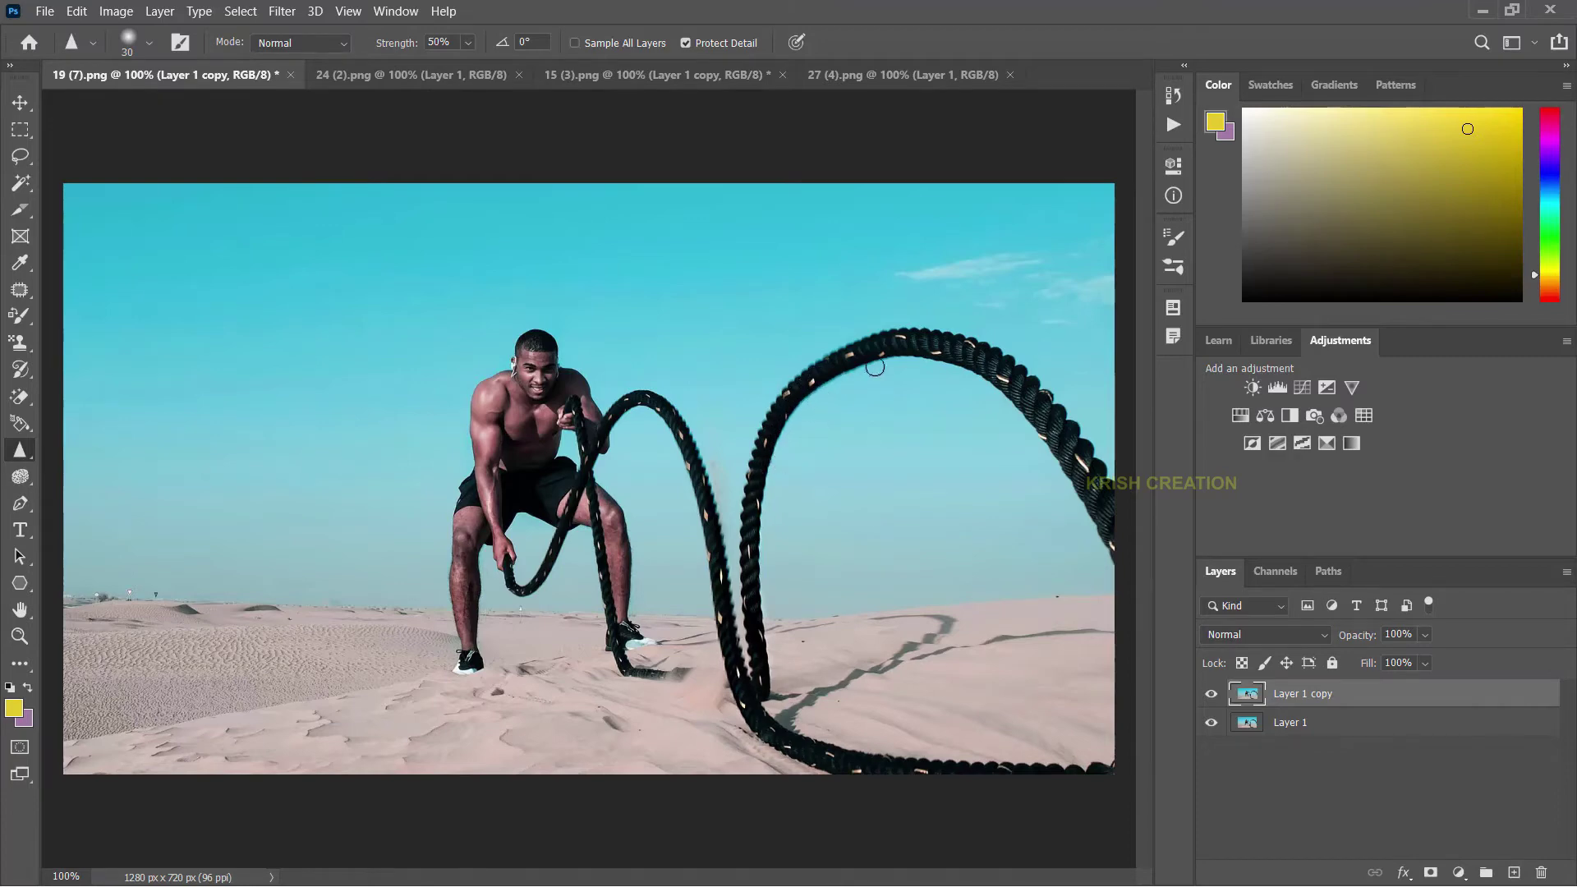
drag(882, 344, 1039, 427)
drag(720, 593, 735, 644)
Sharpen the man's left knee, right shin and right shoulder
drag(464, 525, 461, 536)
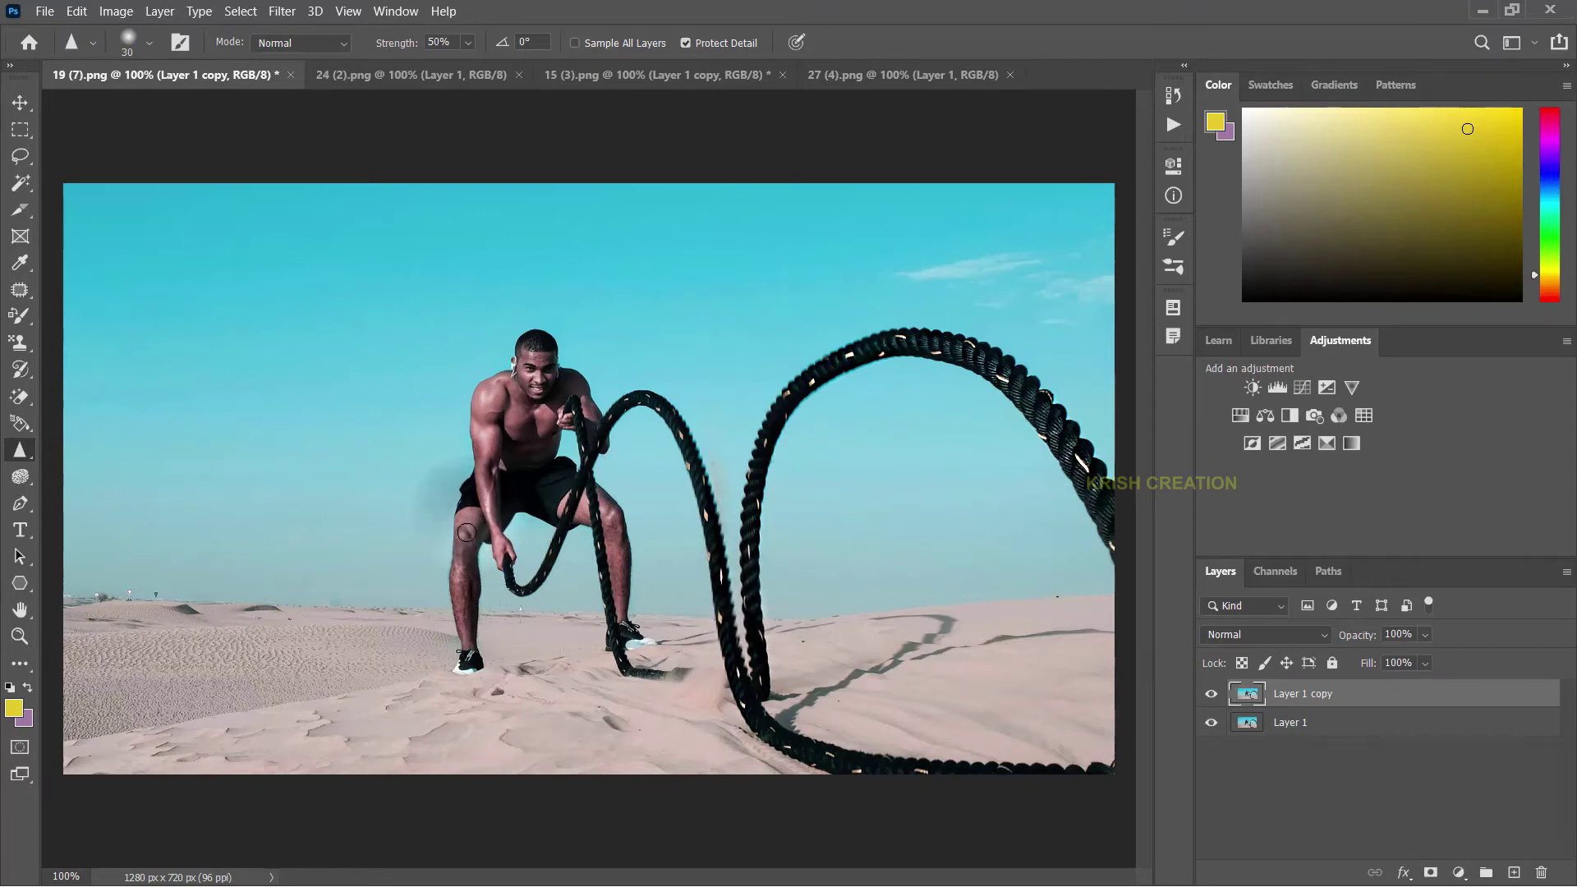
mouse_move(583, 531)
mouse_down()
mouse_move(623, 579)
mouse_move(611, 566)
mouse_up()
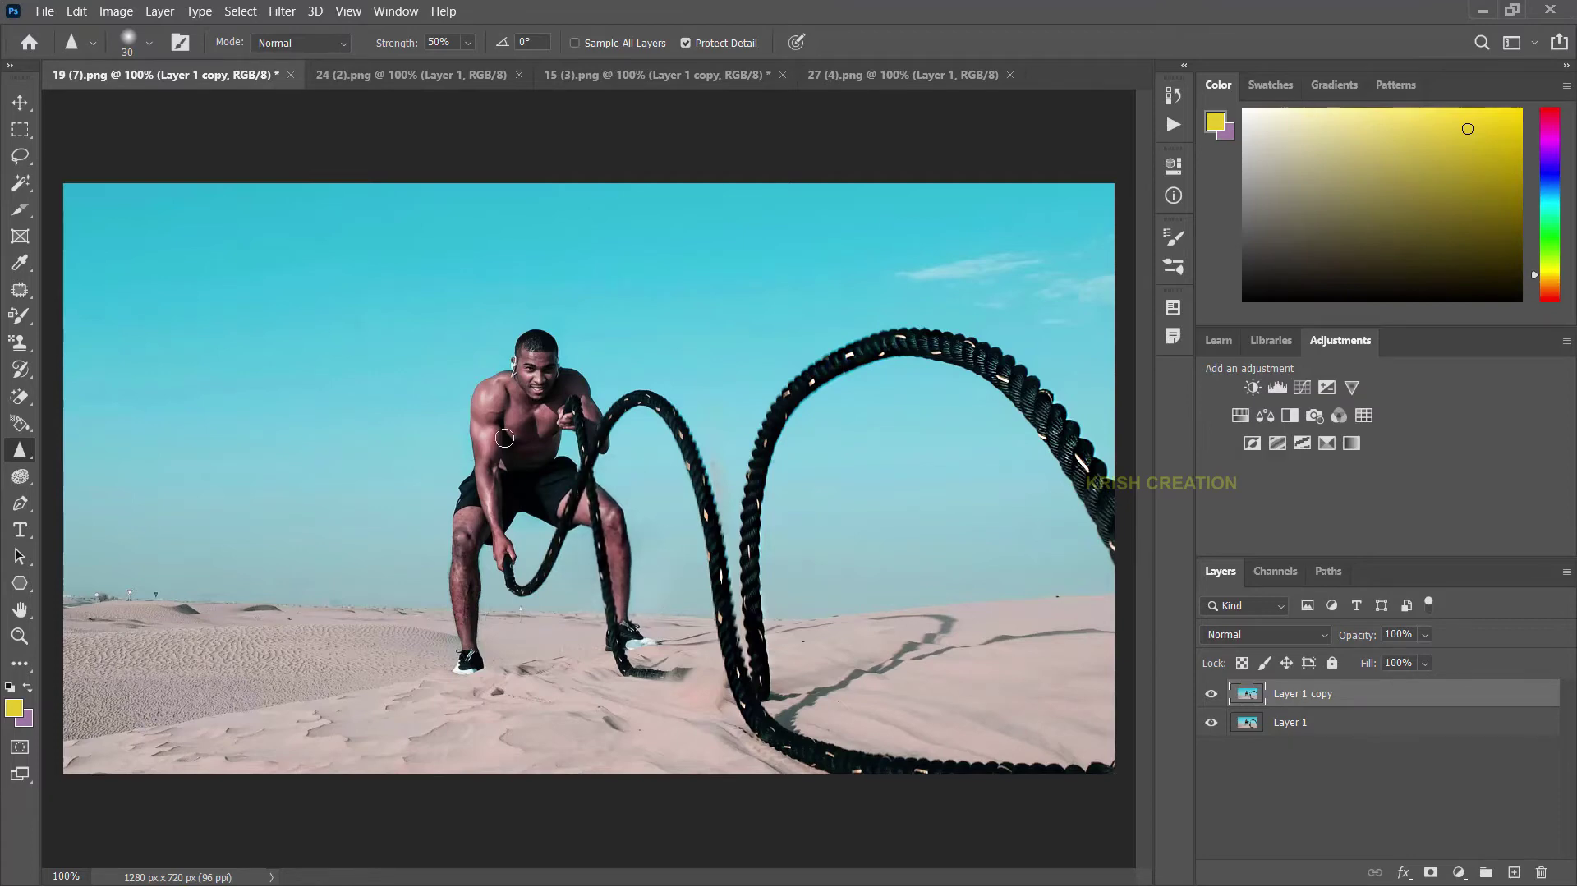
drag(486, 436, 493, 410)
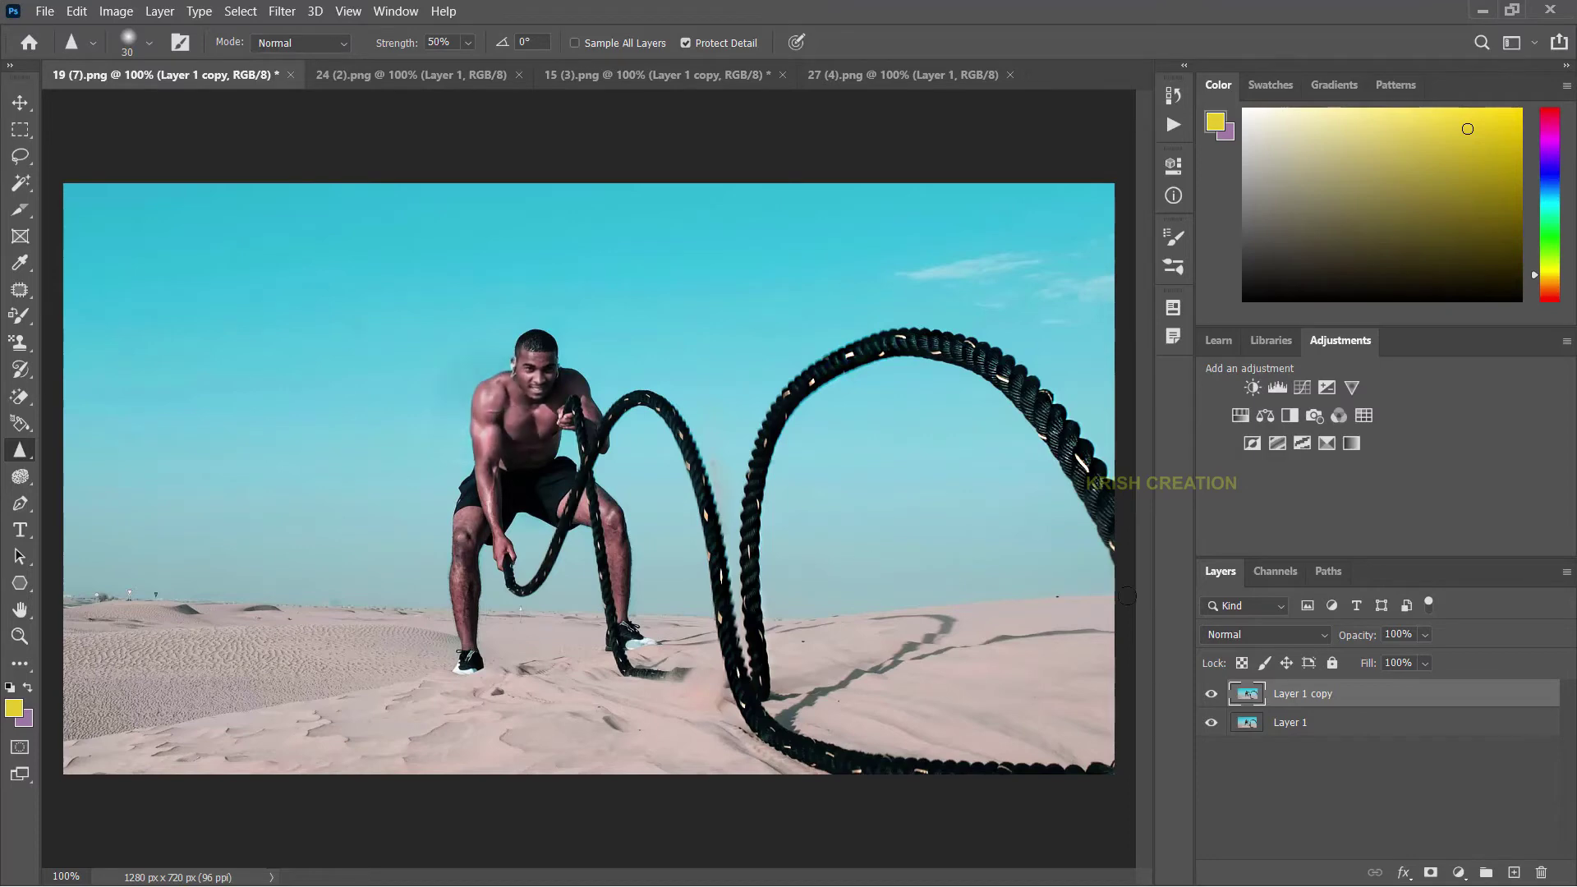
click(1212, 696)
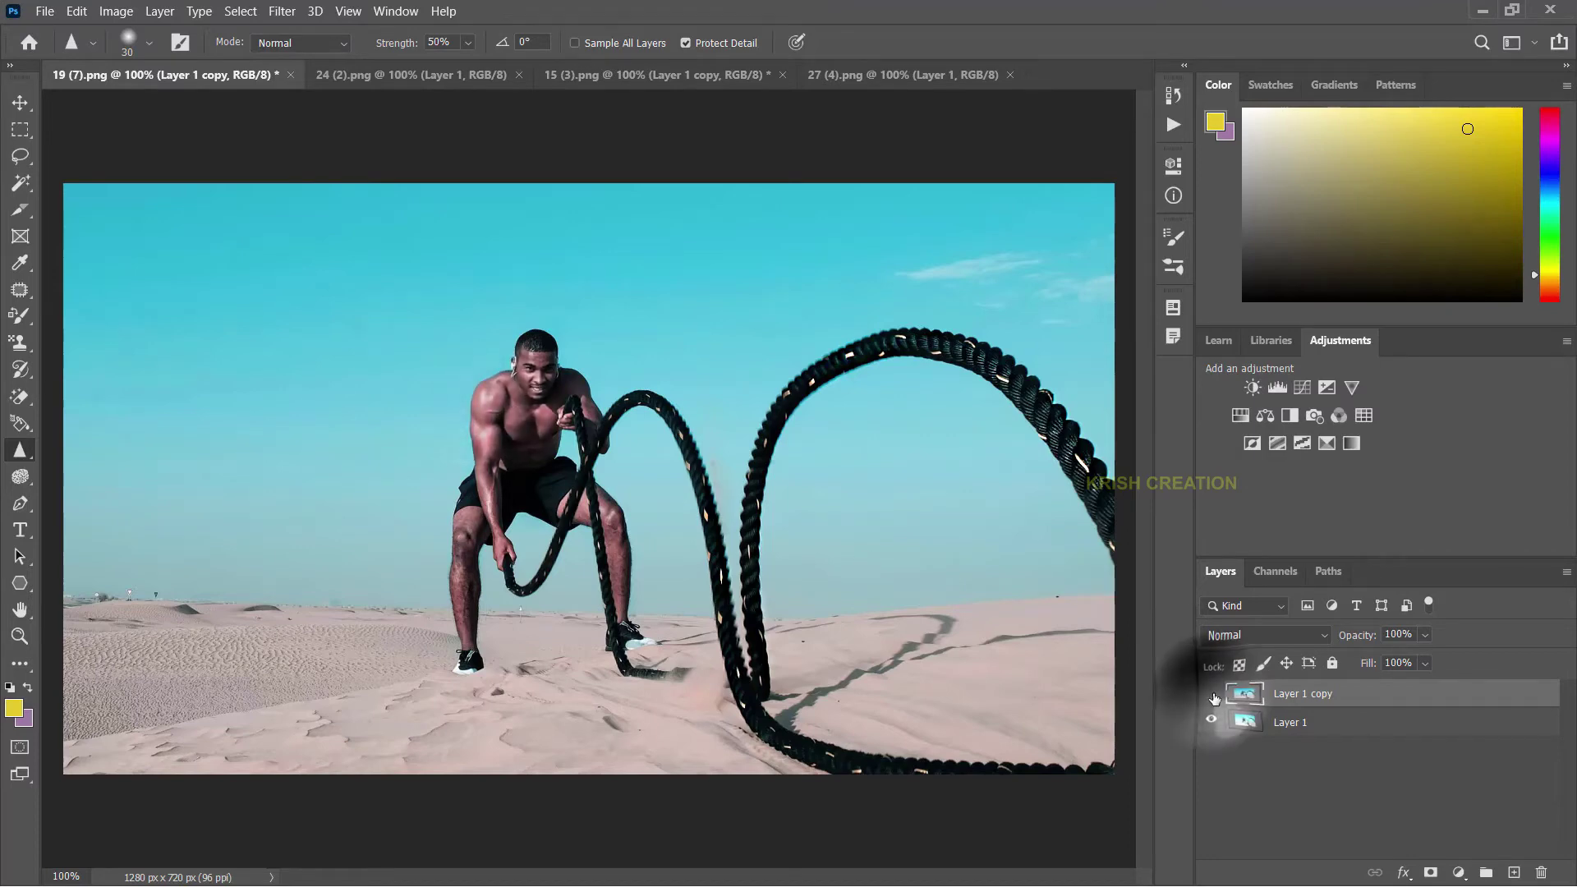
click(1212, 695)
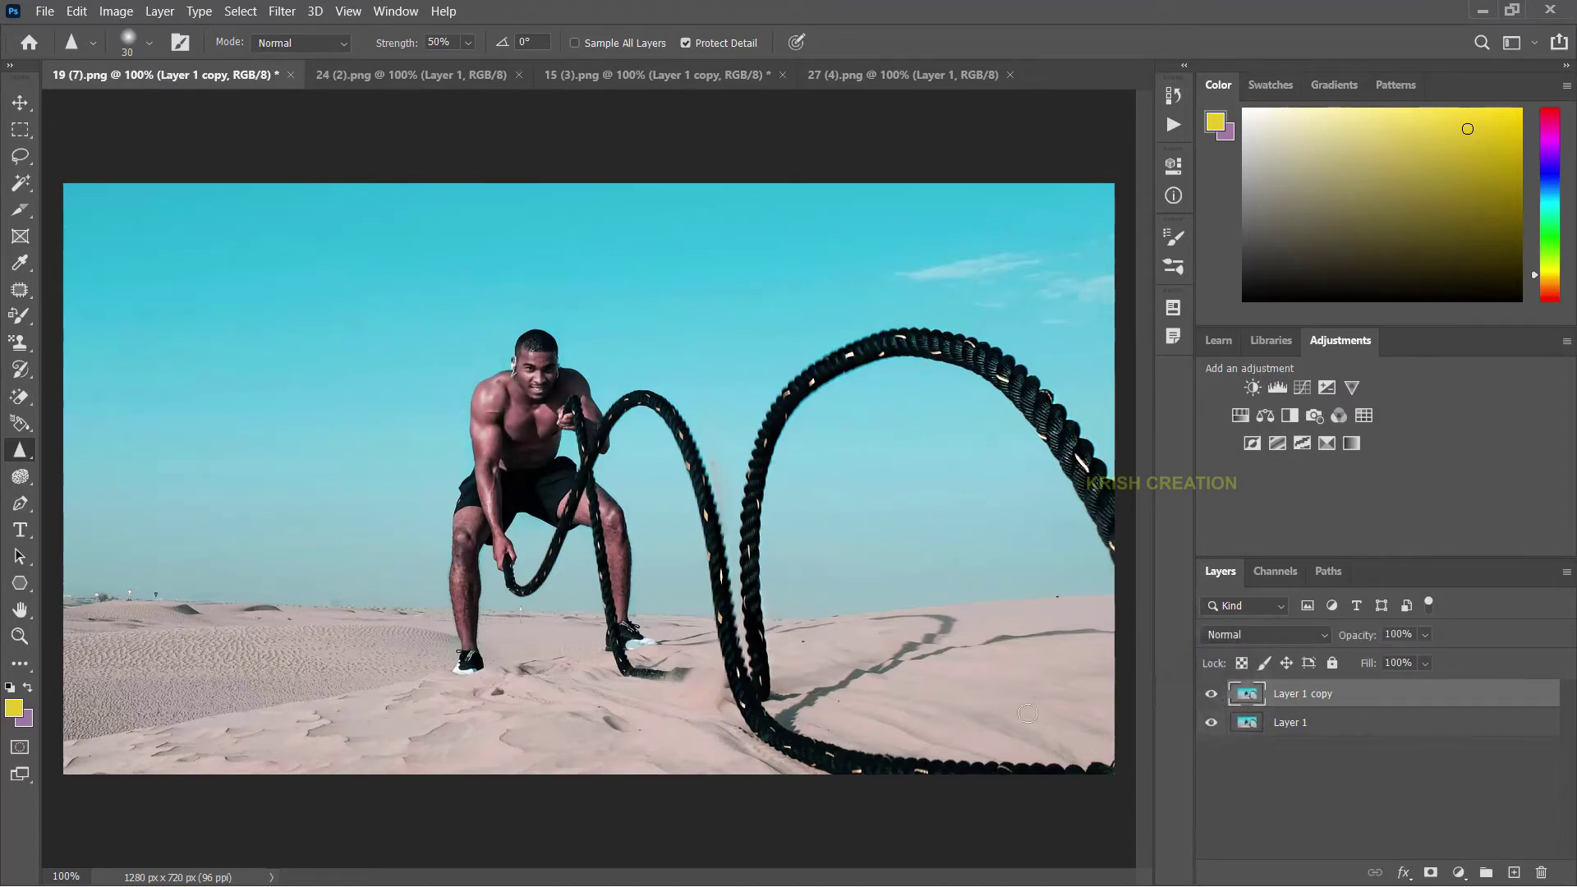
click(1211, 696)
click(1213, 696)
click(1212, 695)
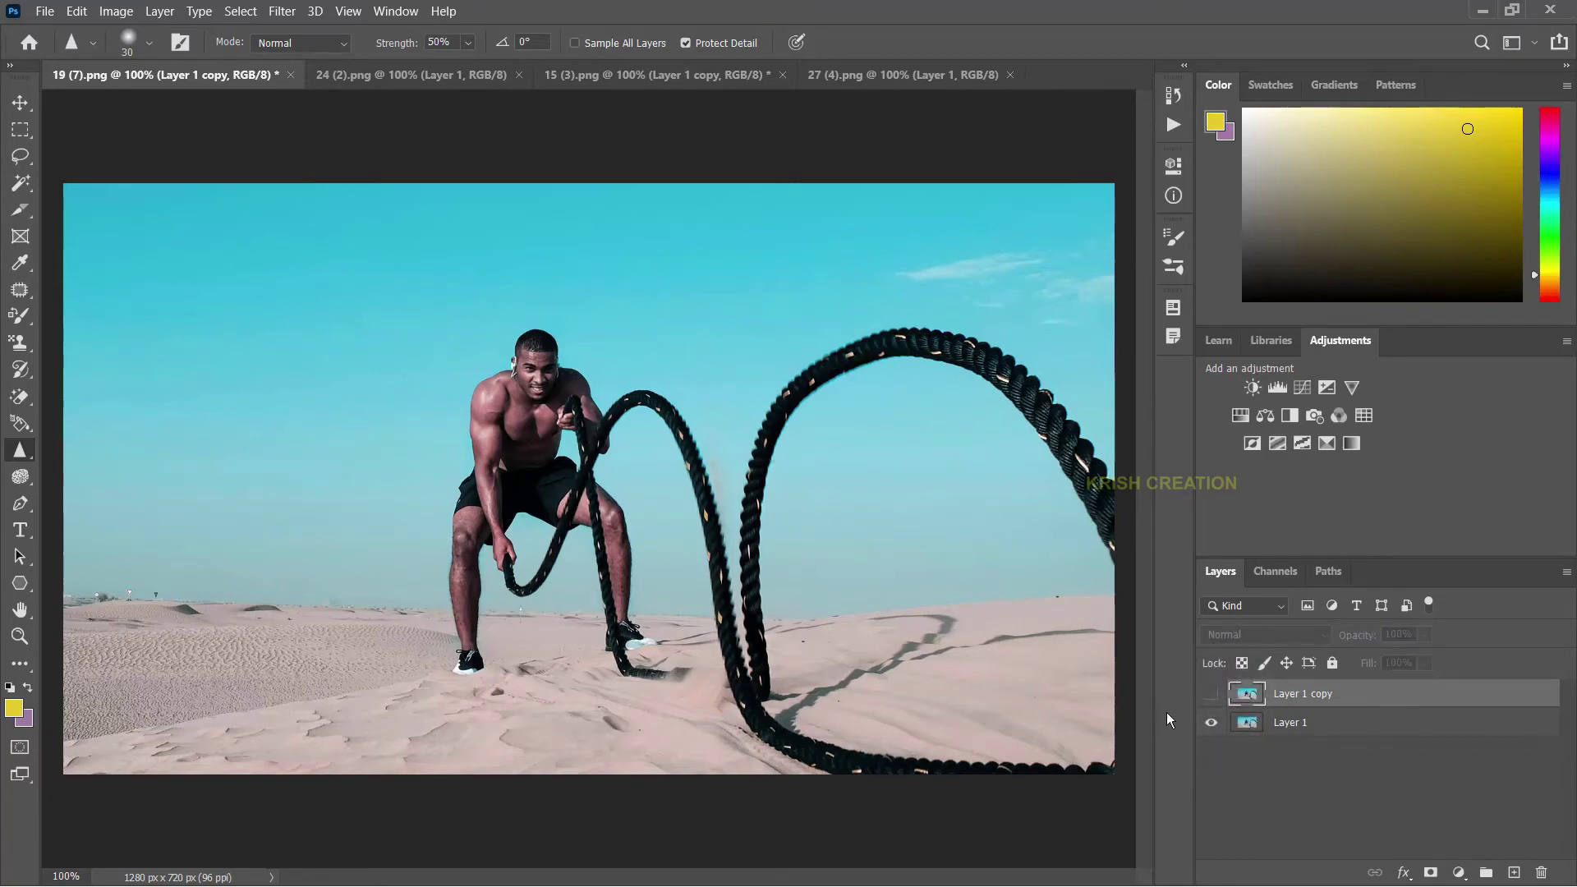
click(1210, 695)
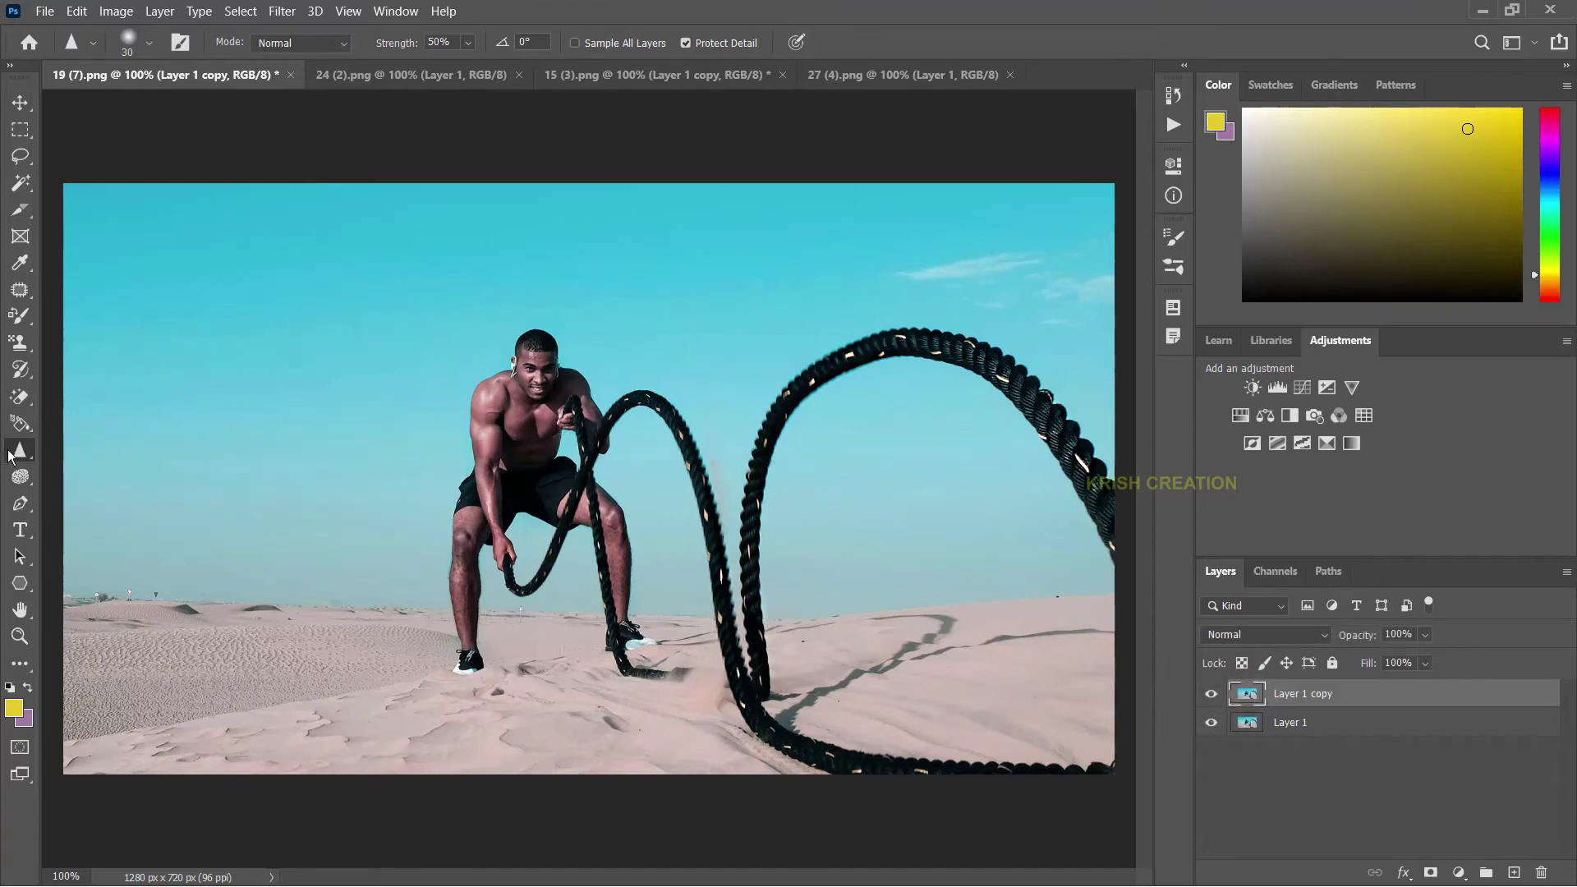
Switch to the dumbbell-curl photo 24 (2).png and select the Smudge tool
click(601, 73)
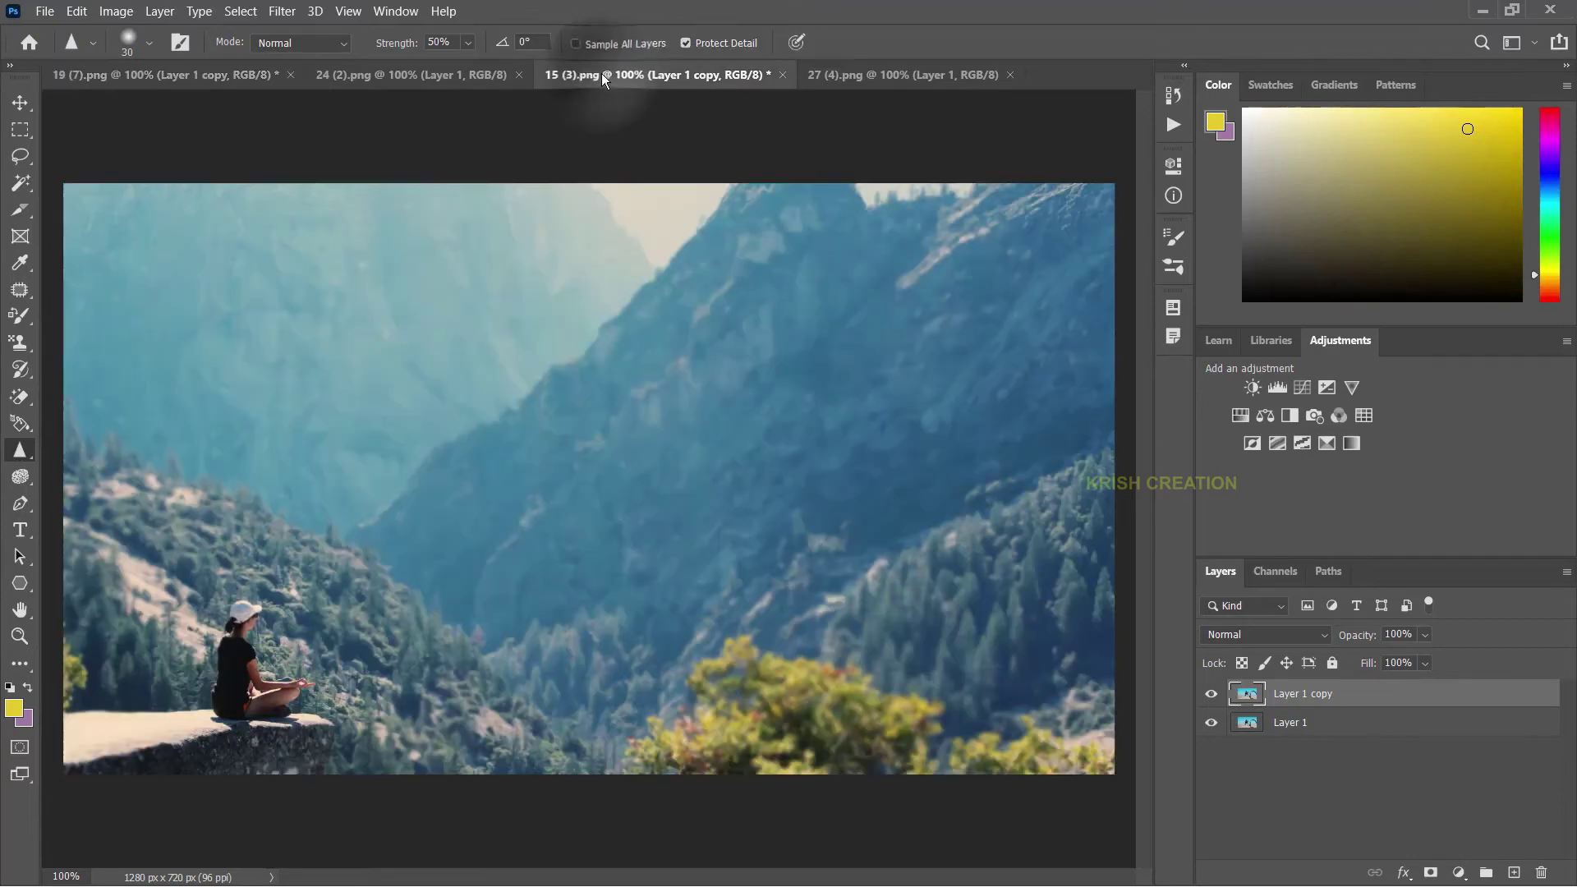
click(432, 71)
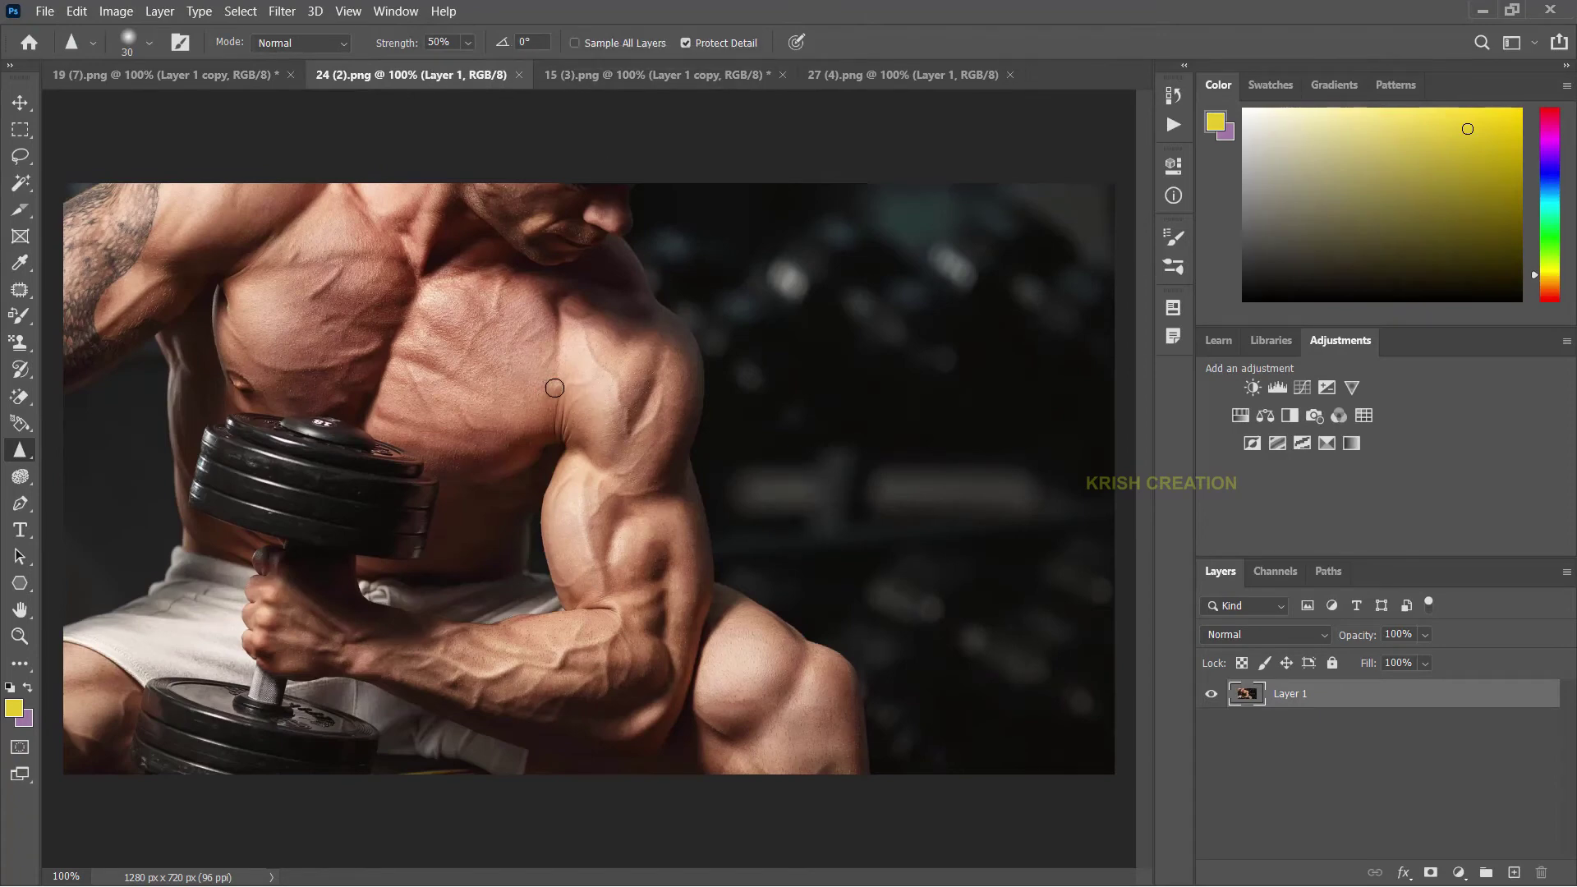
right_click(27, 458)
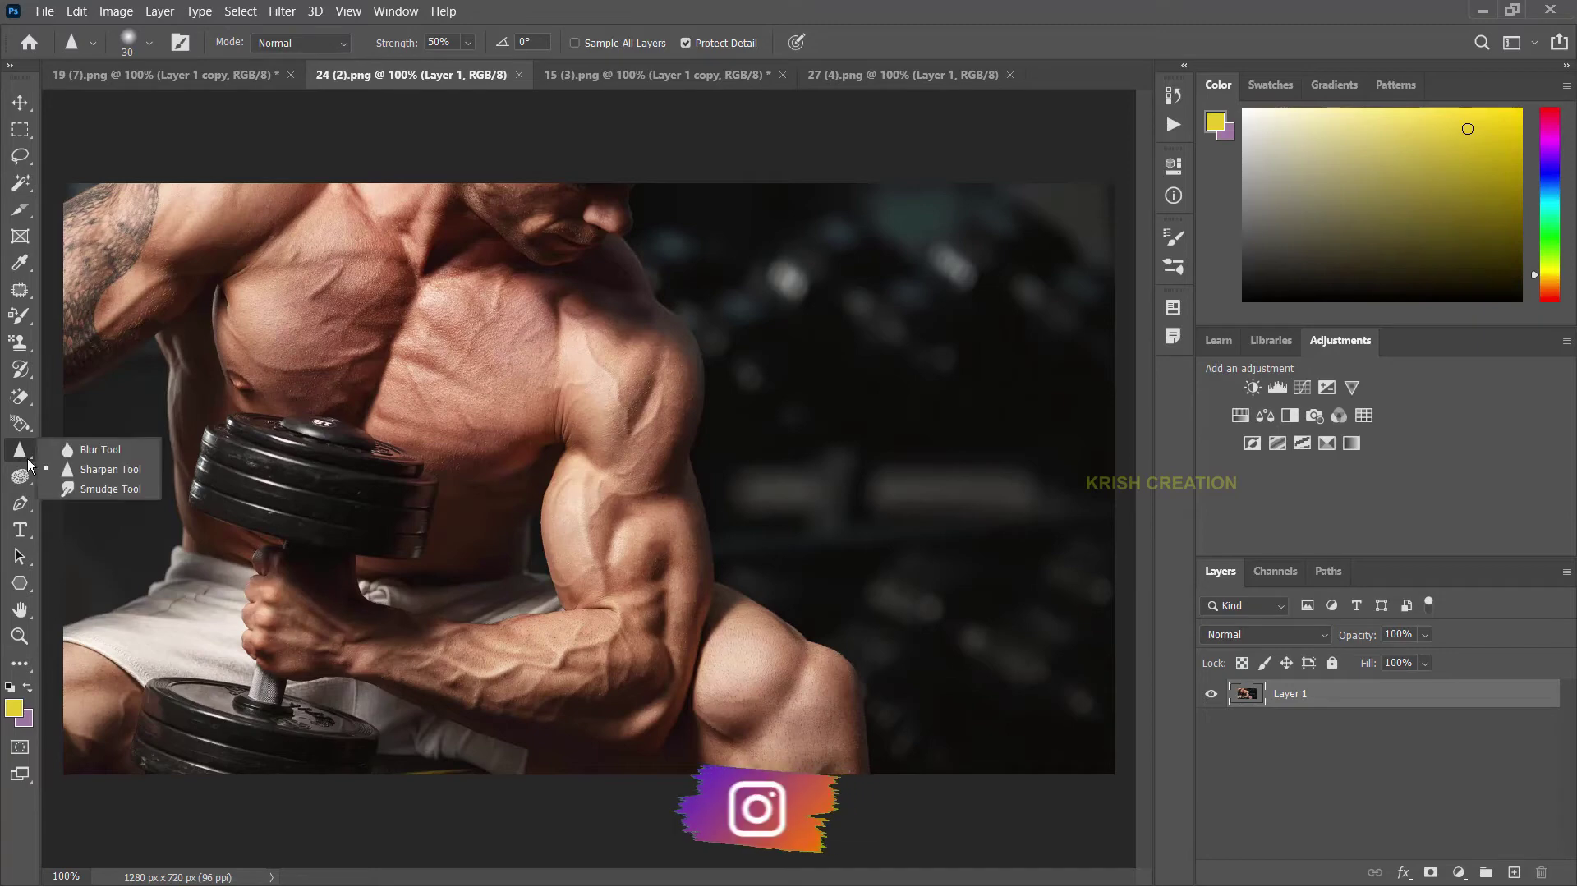
click(97, 489)
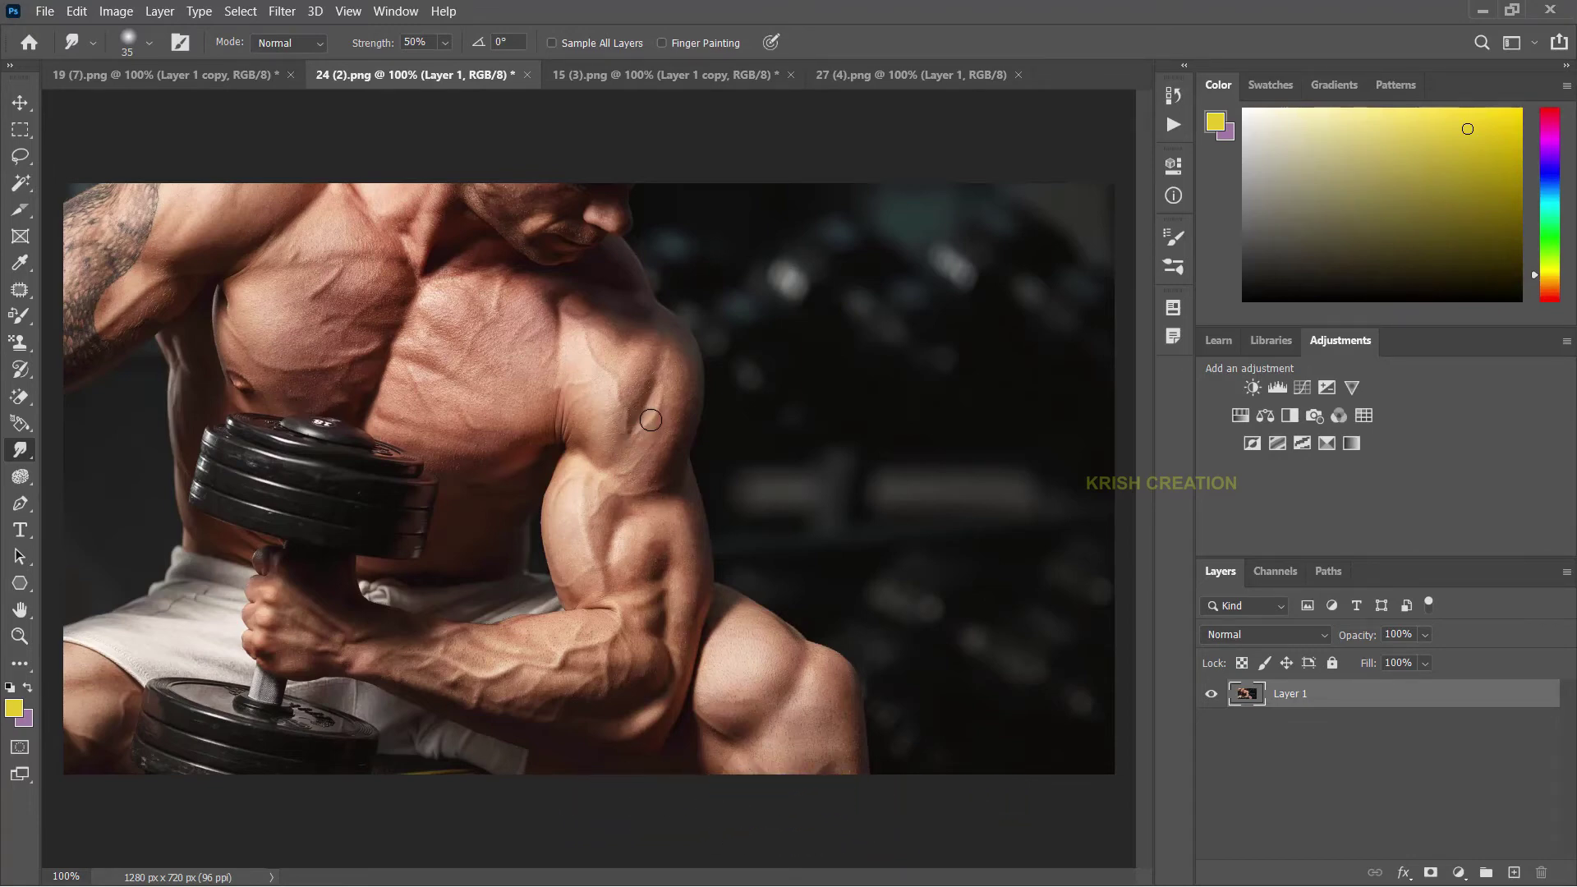
Smudge the biceps, shoulder skin and both pecs into smoother shading
mouse_move(650, 420)
mouse_down()
mouse_move(641, 406)
mouse_move(654, 422)
mouse_up()
mouse_move(608, 368)
mouse_down()
mouse_move(616, 429)
mouse_move(655, 423)
mouse_move(593, 344)
mouse_move(588, 539)
mouse_move(563, 496)
mouse_move(624, 632)
mouse_move(525, 665)
mouse_move(576, 643)
mouse_move(394, 657)
mouse_move(624, 664)
mouse_move(480, 641)
mouse_move(666, 525)
mouse_move(678, 649)
mouse_move(649, 706)
mouse_move(657, 459)
mouse_move(632, 473)
mouse_move(649, 427)
mouse_up()
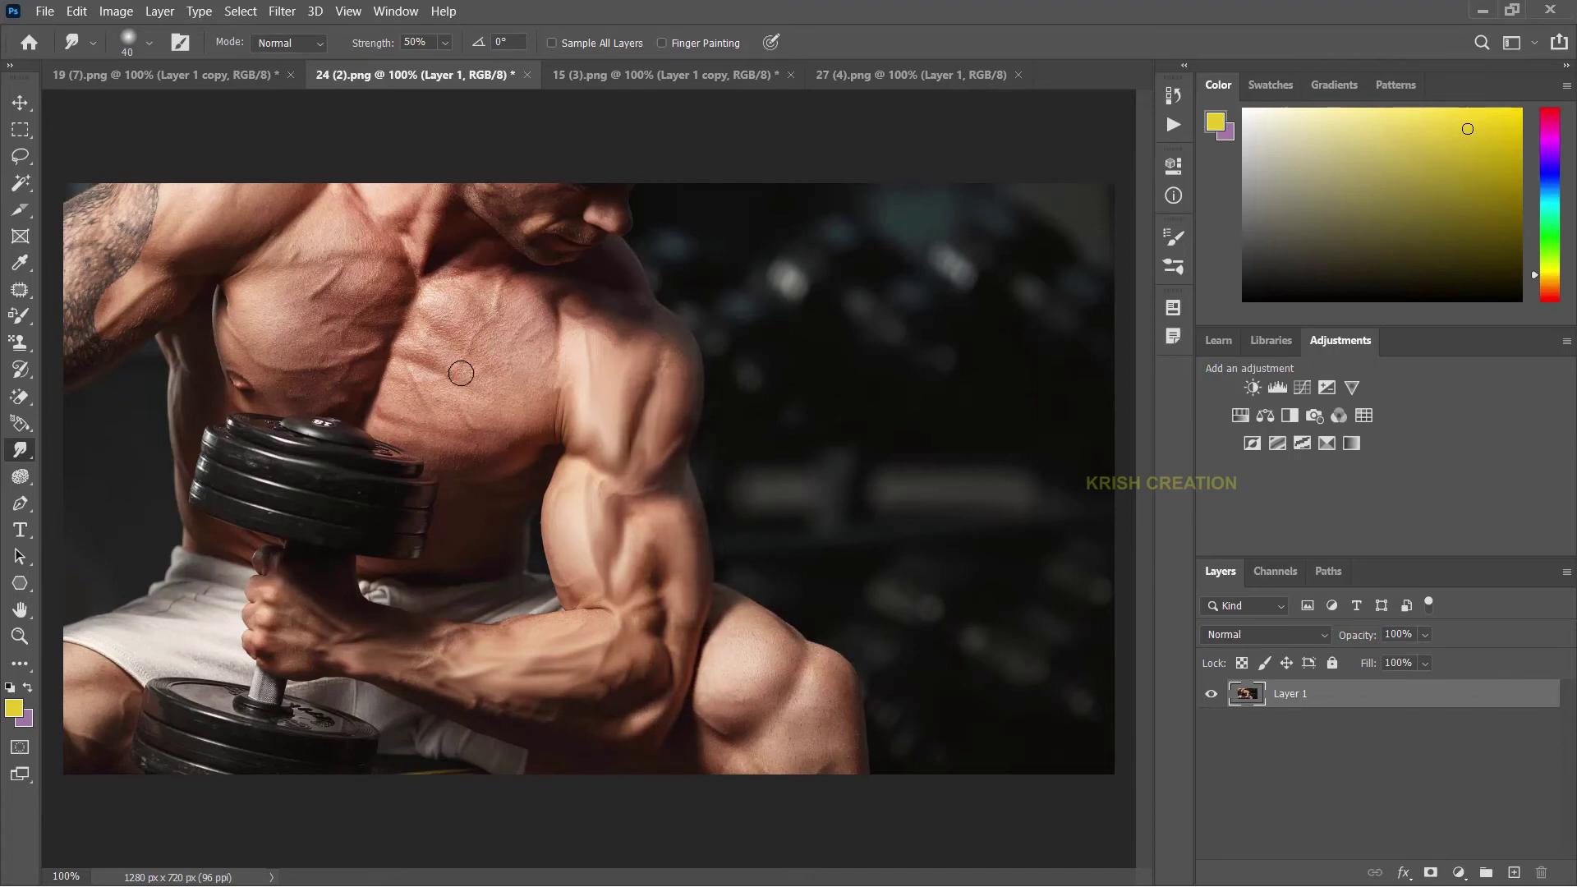
mouse_move(493, 336)
mouse_down()
mouse_move(501, 292)
mouse_move(450, 394)
mouse_move(426, 391)
mouse_move(532, 391)
mouse_move(534, 373)
mouse_move(513, 399)
mouse_move(542, 353)
mouse_up()
drag(362, 271, 321, 344)
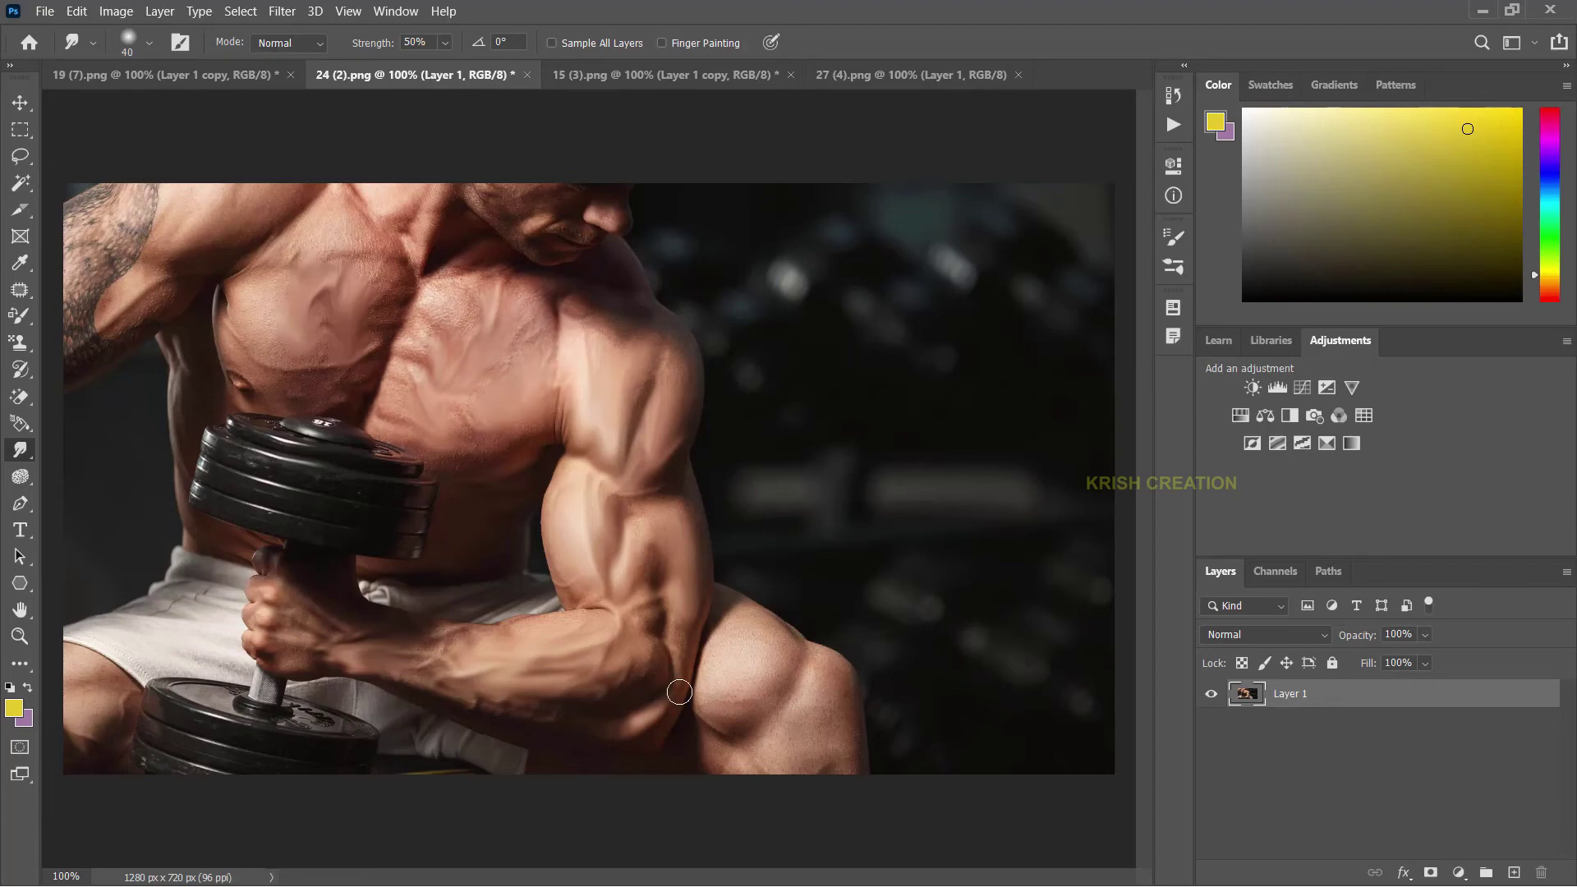
mouse_move(385, 282)
mouse_down()
mouse_move(353, 320)
mouse_move(377, 279)
mouse_move(257, 333)
mouse_move(310, 398)
mouse_move(253, 317)
mouse_move(271, 262)
mouse_move(197, 197)
mouse_move(175, 271)
mouse_move(78, 286)
mouse_move(155, 201)
mouse_move(110, 197)
mouse_move(83, 164)
mouse_move(49, 205)
mouse_move(98, 246)
mouse_move(218, 216)
mouse_move(98, 246)
mouse_move(279, 164)
mouse_move(357, 228)
mouse_move(328, 193)
mouse_move(299, 263)
mouse_move(386, 279)
mouse_move(402, 241)
mouse_move(395, 296)
mouse_move(362, 246)
mouse_move(258, 325)
mouse_move(304, 238)
mouse_up()
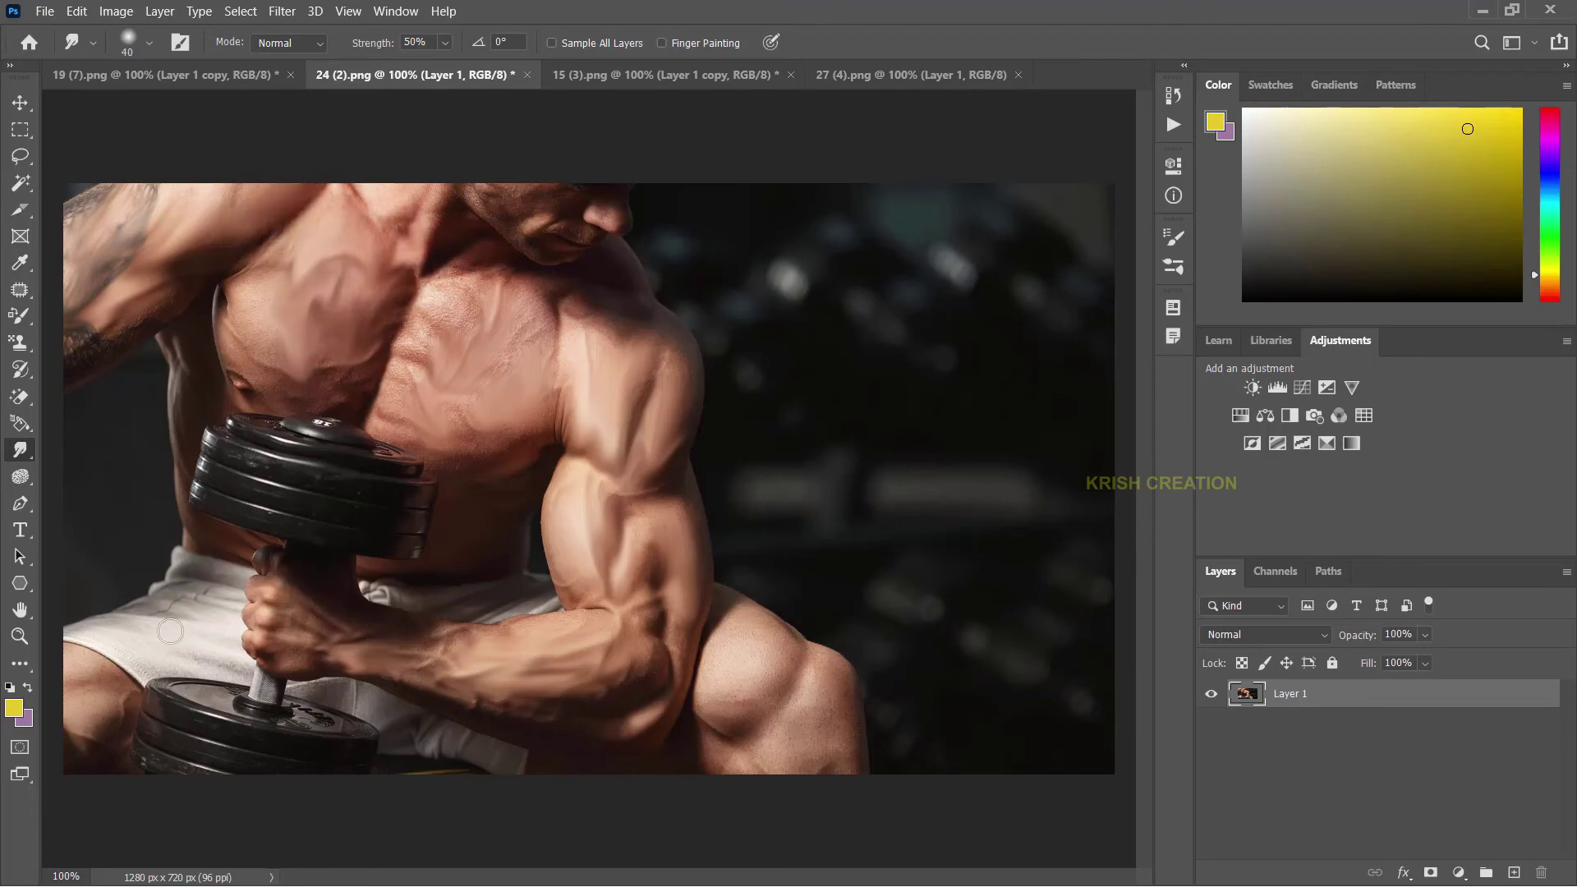
Smudge the thigh, knee, hand, biceps and chest near the neck smooth
mouse_move(164, 632)
mouse_down()
mouse_move(98, 682)
mouse_move(124, 715)
mouse_move(80, 667)
mouse_move(114, 698)
mouse_move(131, 657)
mouse_up()
drag(139, 731, 106, 666)
mouse_move(361, 591)
mouse_down()
mouse_move(327, 632)
mouse_move(312, 608)
mouse_move(344, 624)
mouse_move(290, 654)
mouse_move(328, 633)
mouse_move(312, 657)
mouse_up()
mouse_move(575, 492)
mouse_down()
mouse_move(624, 558)
mouse_move(574, 512)
mouse_move(633, 526)
mouse_move(649, 591)
mouse_move(631, 709)
mouse_move(648, 698)
mouse_move(599, 656)
mouse_move(534, 665)
mouse_move(575, 706)
mouse_up()
mouse_move(738, 669)
mouse_down()
mouse_move(746, 715)
mouse_move(739, 627)
mouse_move(750, 651)
mouse_move(739, 628)
mouse_move(714, 662)
mouse_move(796, 707)
mouse_move(811, 767)
mouse_move(829, 673)
mouse_move(837, 707)
mouse_move(826, 662)
mouse_move(792, 636)
mouse_move(829, 681)
mouse_move(792, 632)
mouse_up()
mouse_move(429, 321)
mouse_down()
mouse_move(425, 282)
mouse_move(415, 329)
mouse_move(427, 303)
mouse_move(415, 312)
mouse_move(344, 204)
mouse_move(378, 193)
mouse_move(302, 194)
mouse_up()
Try smudging the neck and left-arm edge, undoing each unwanted stroke
key(ctrl+z)
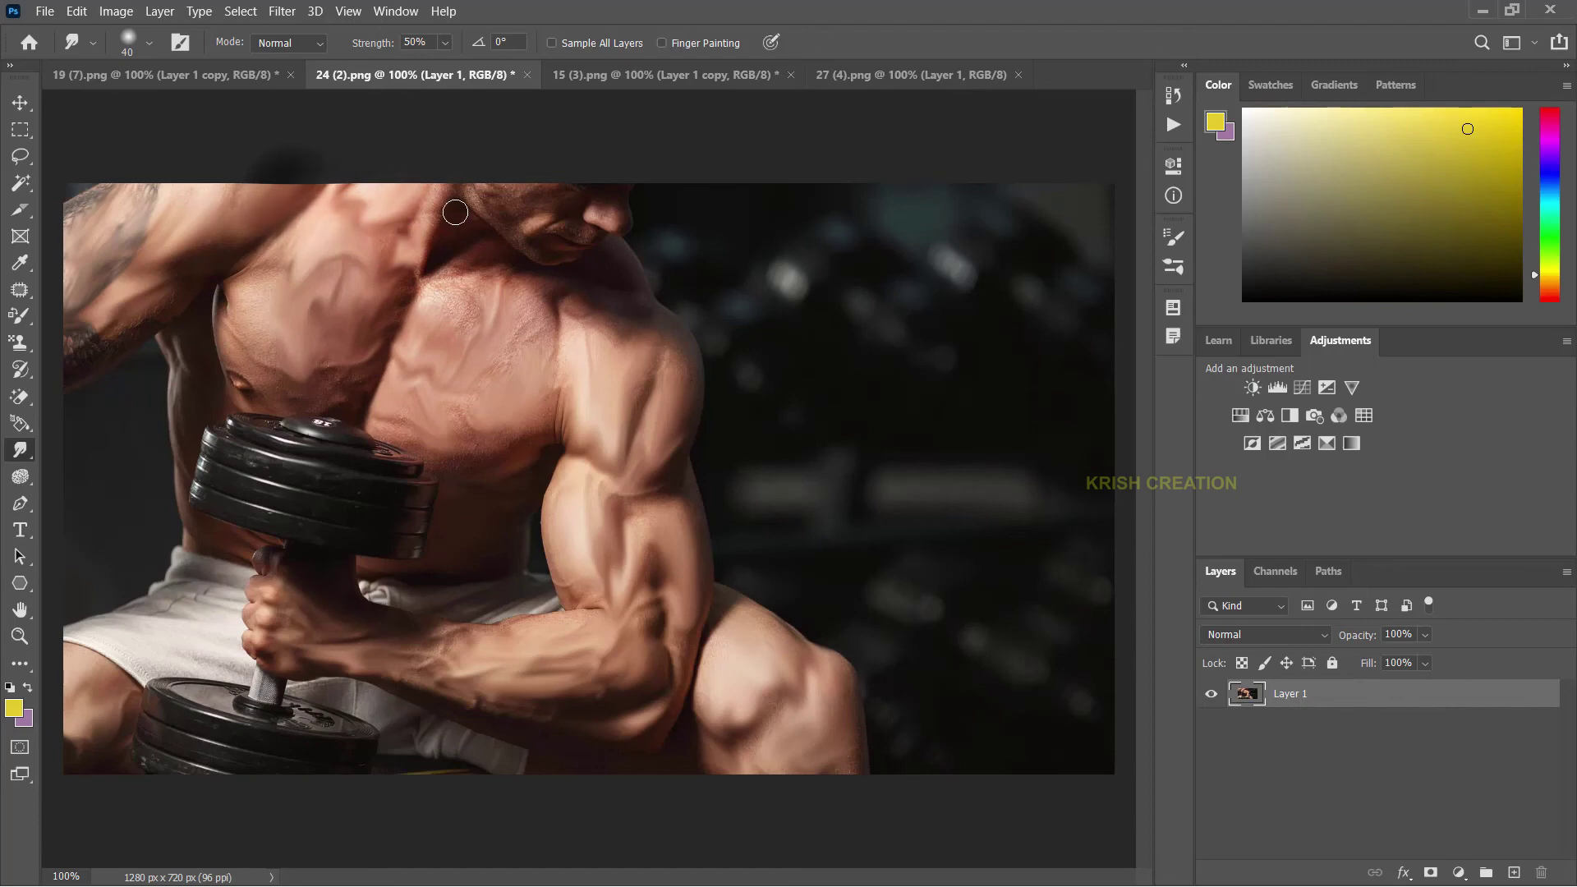
drag(444, 185, 435, 260)
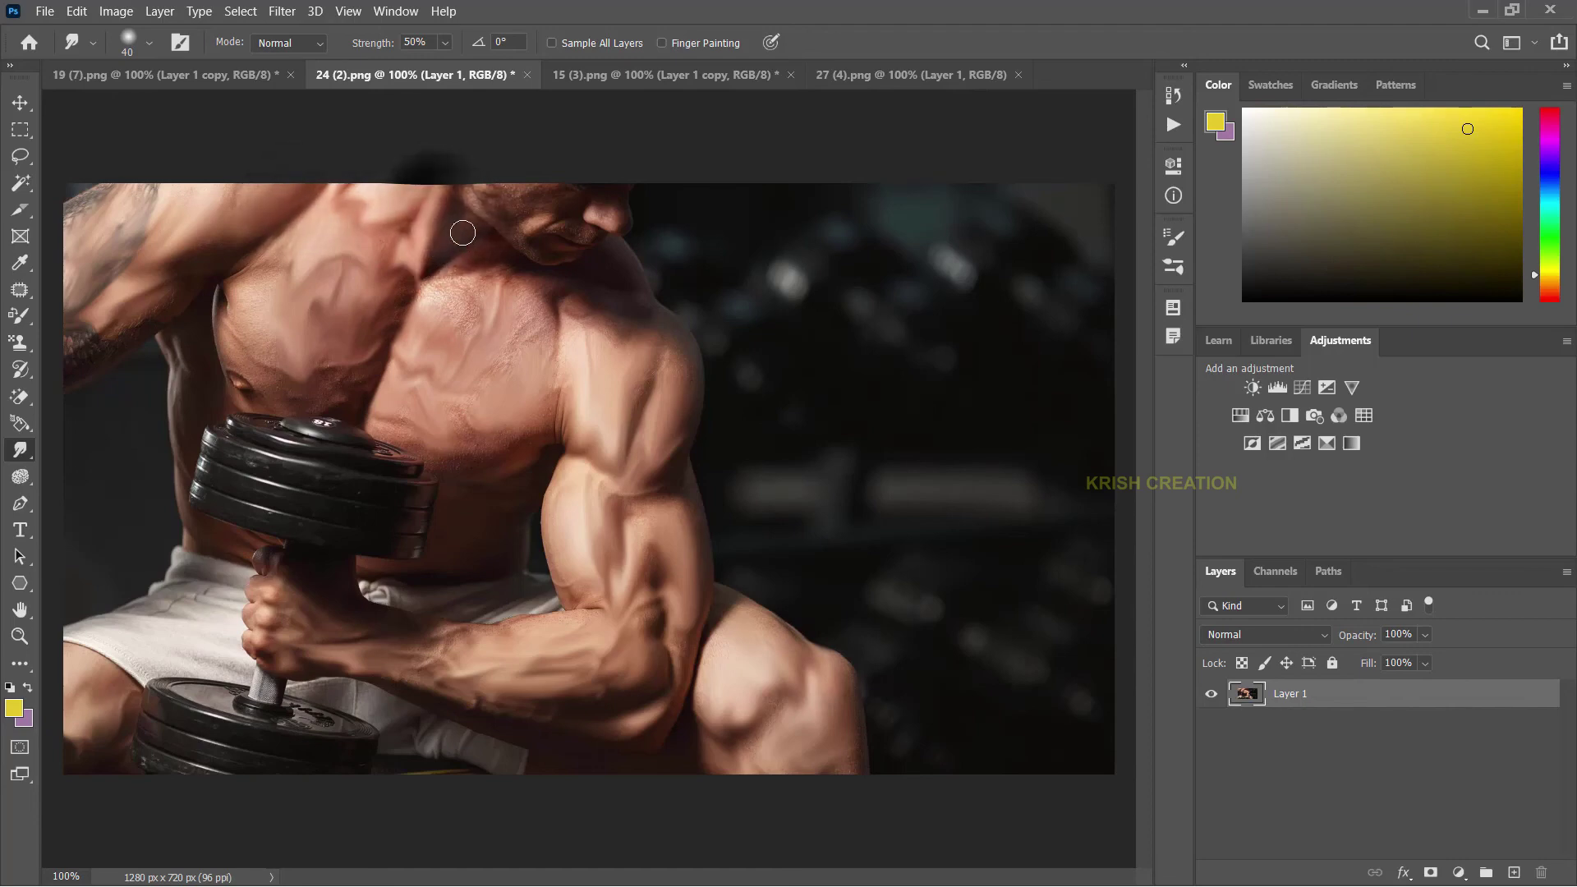
key(ctrl+z)
drag(440, 199, 444, 277)
key(ctrl+z)
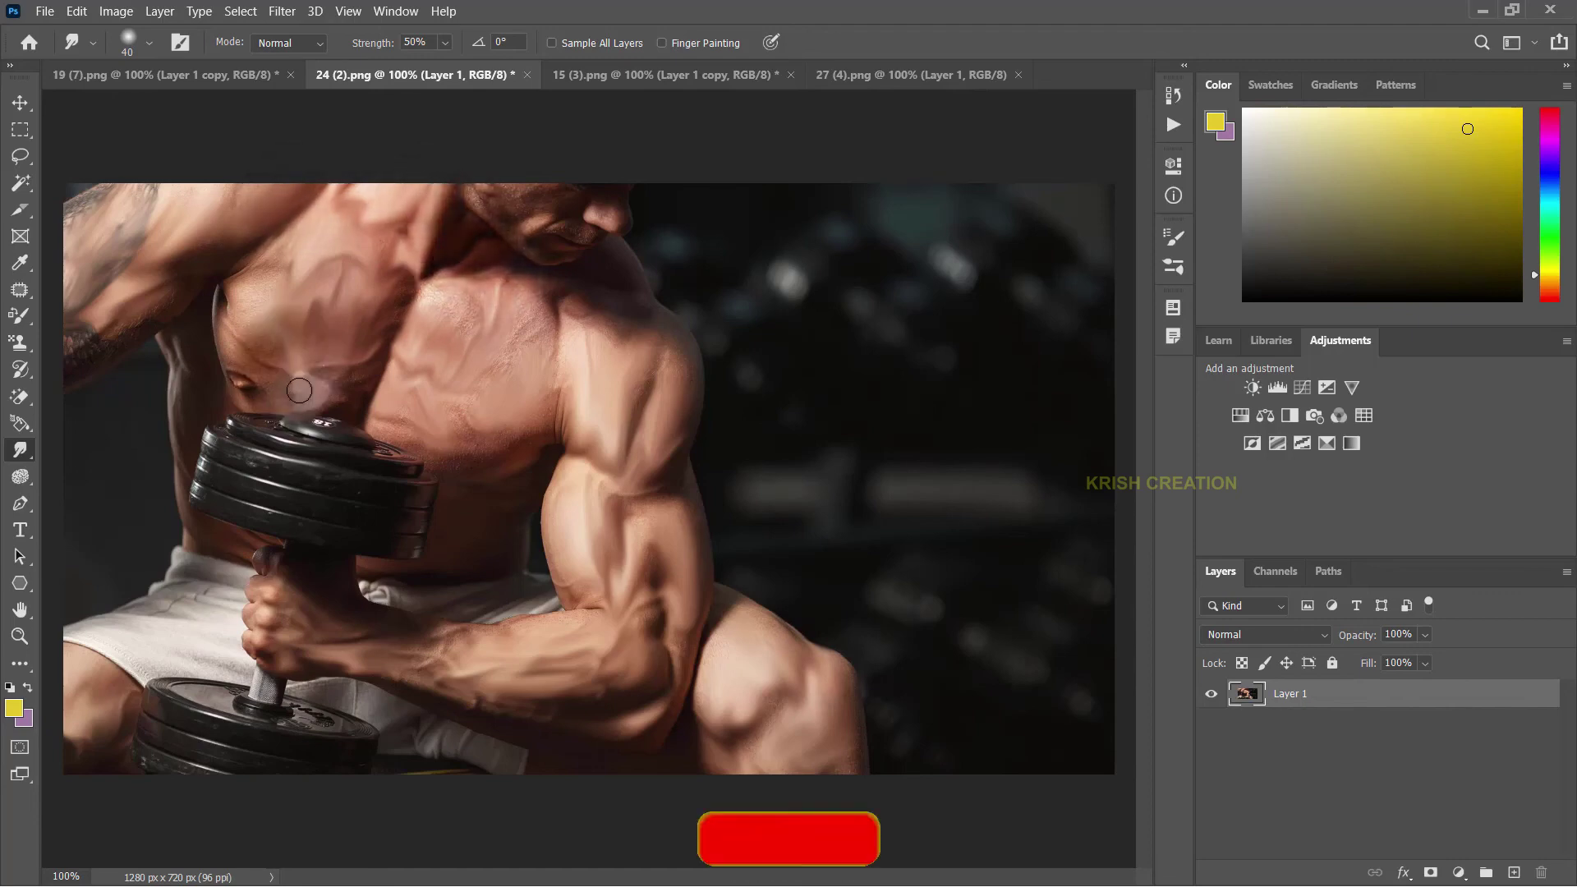
drag(217, 353, 176, 411)
key(ctrl+z)
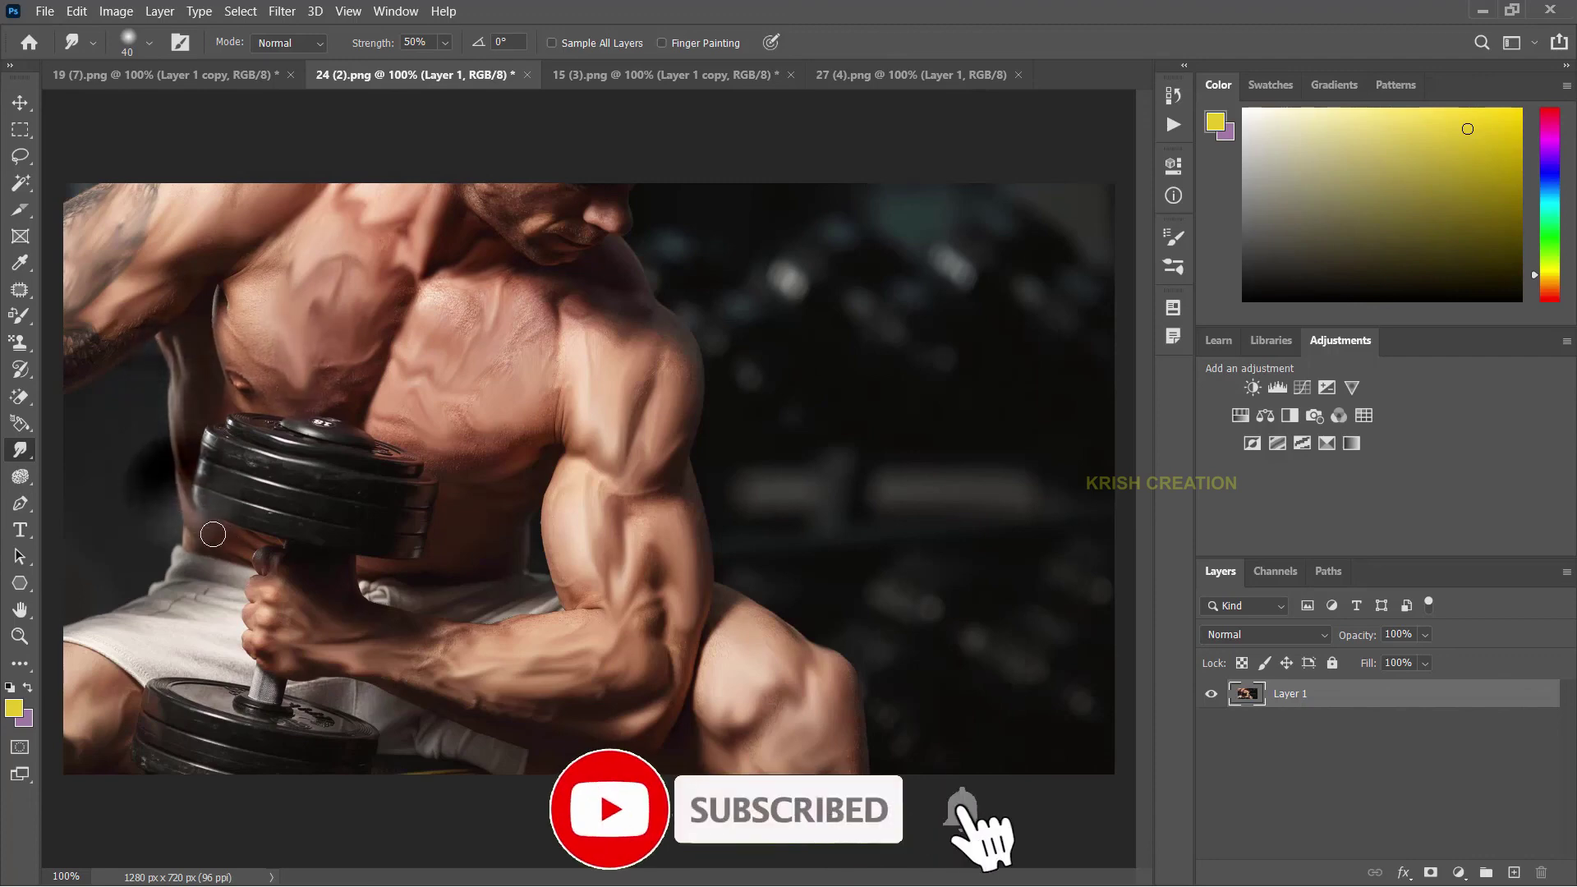
Smudge the abdomen and chest toward the lower pec, undoing stray edge and hand smears
drag(453, 564, 426, 565)
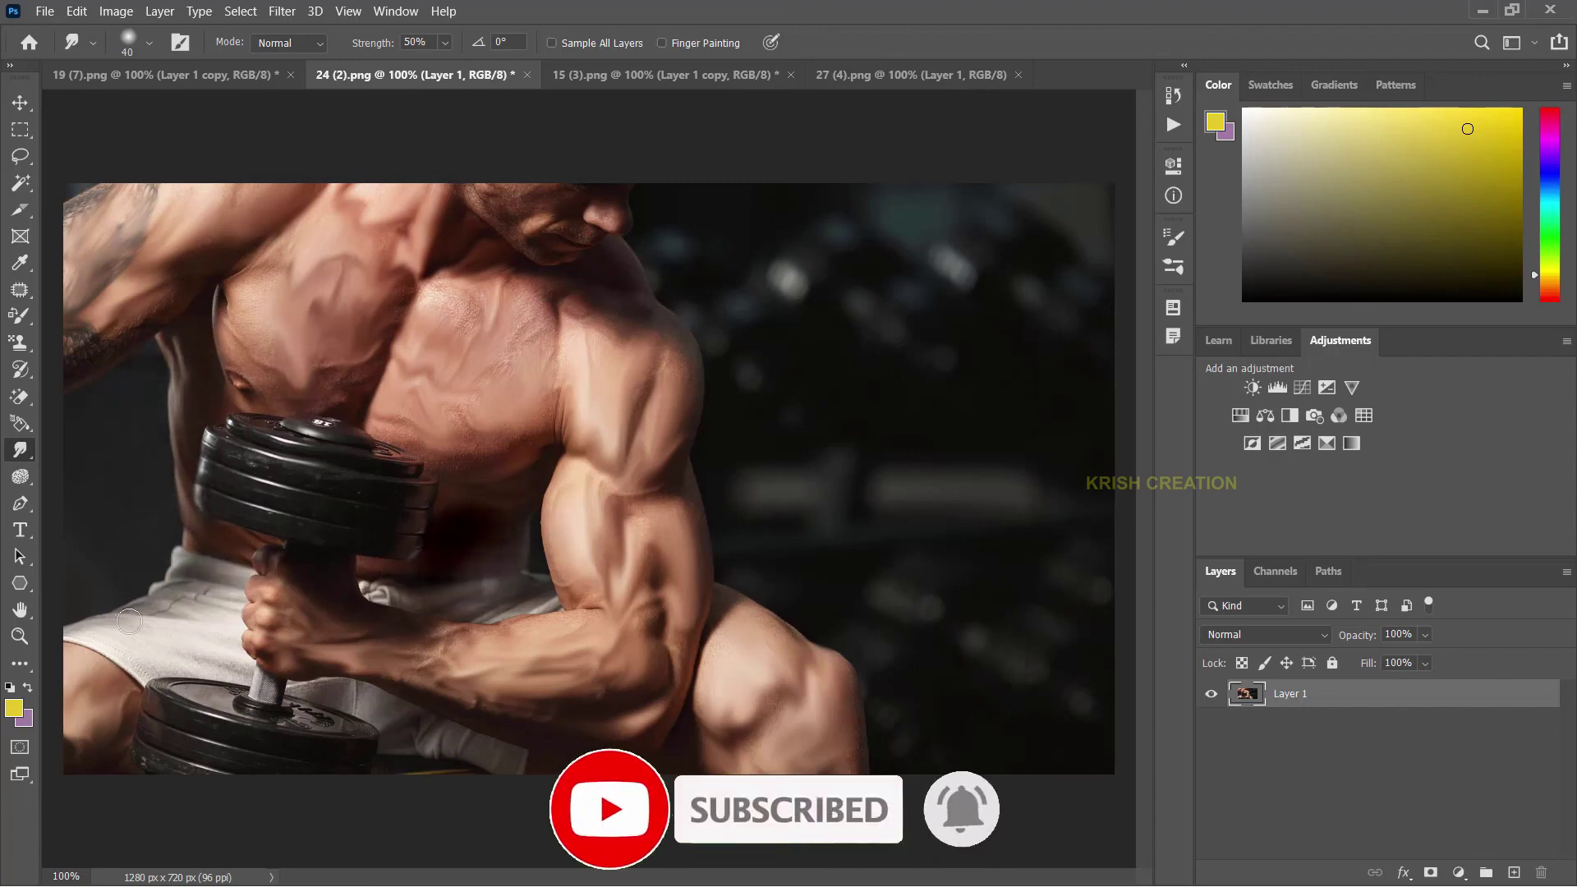
drag(115, 707, 58, 739)
key(ctrl+z)
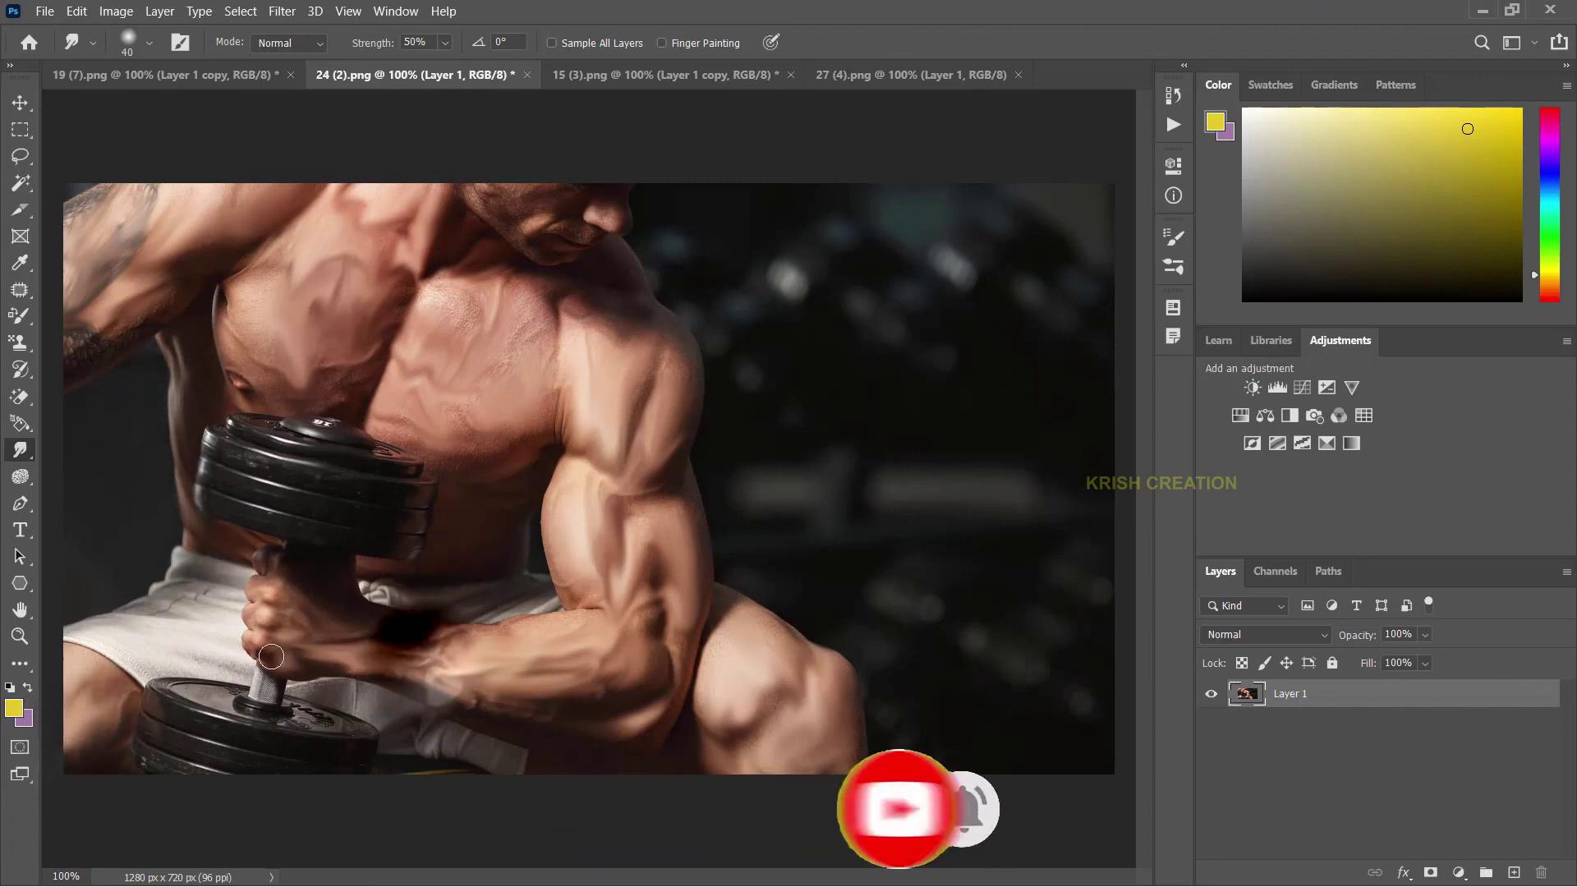
mouse_move(312, 567)
mouse_down()
mouse_move(316, 617)
mouse_move(311, 577)
mouse_up()
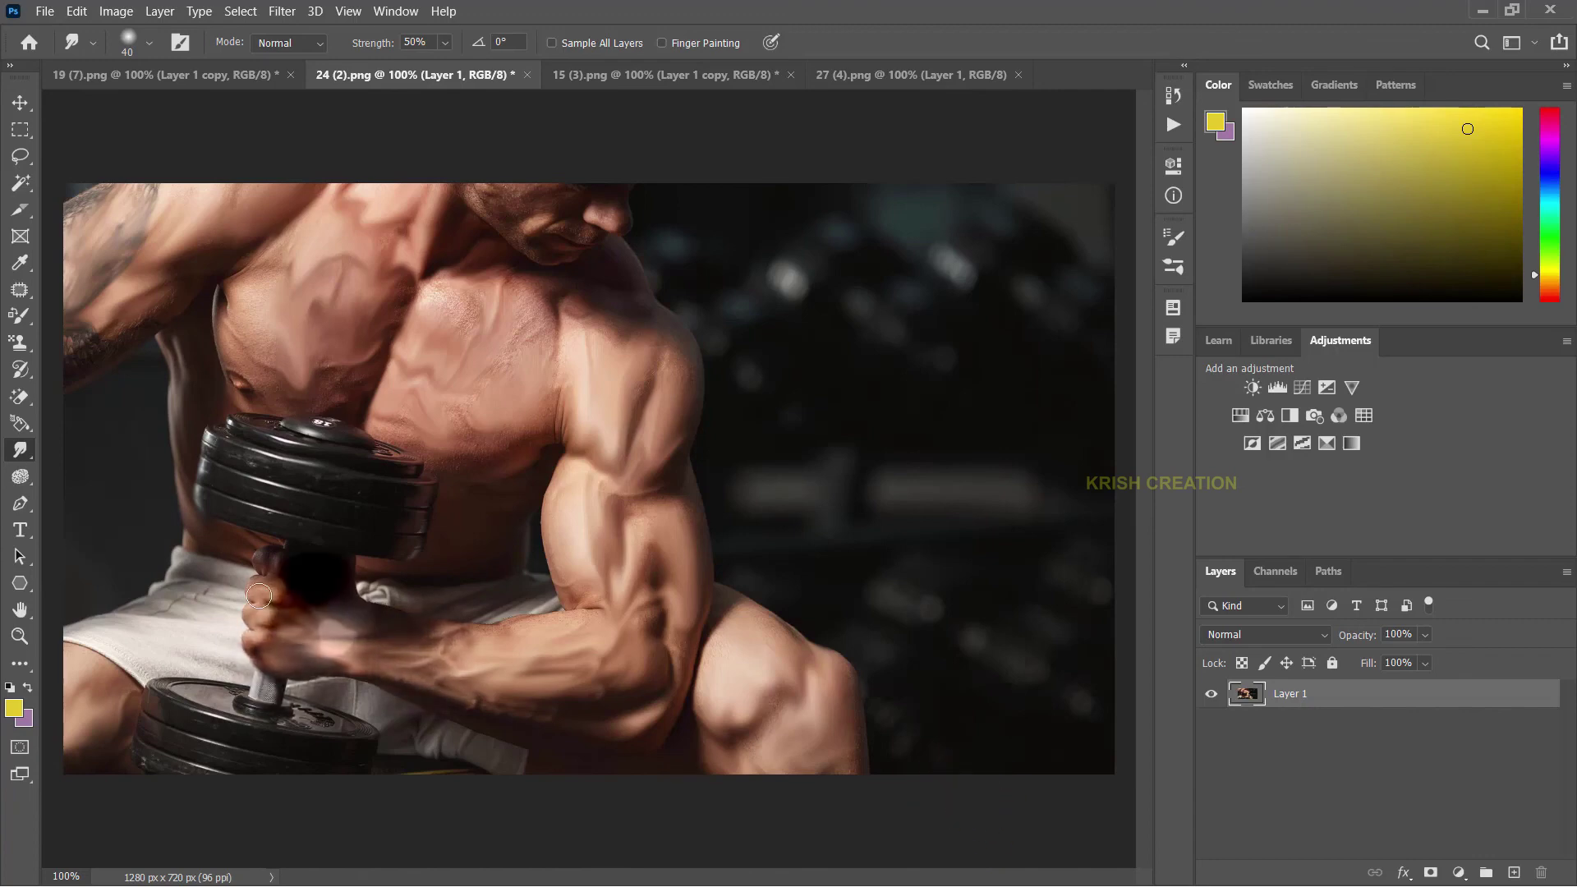
key(ctrl+z)
key(ctrl+z)
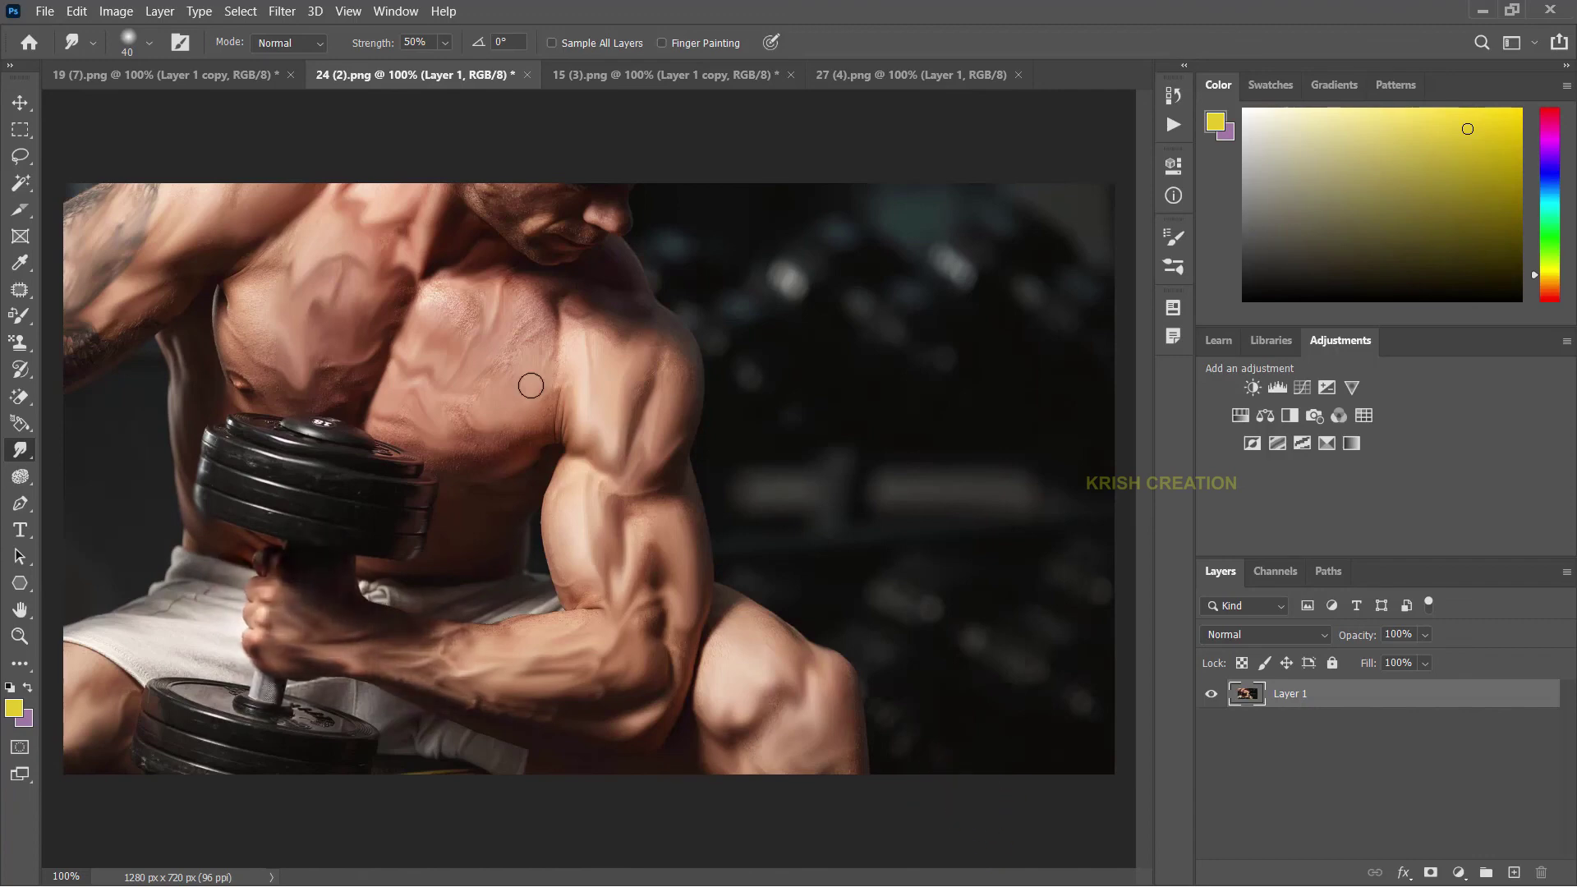
drag(484, 322, 436, 283)
key(ctrl+z)
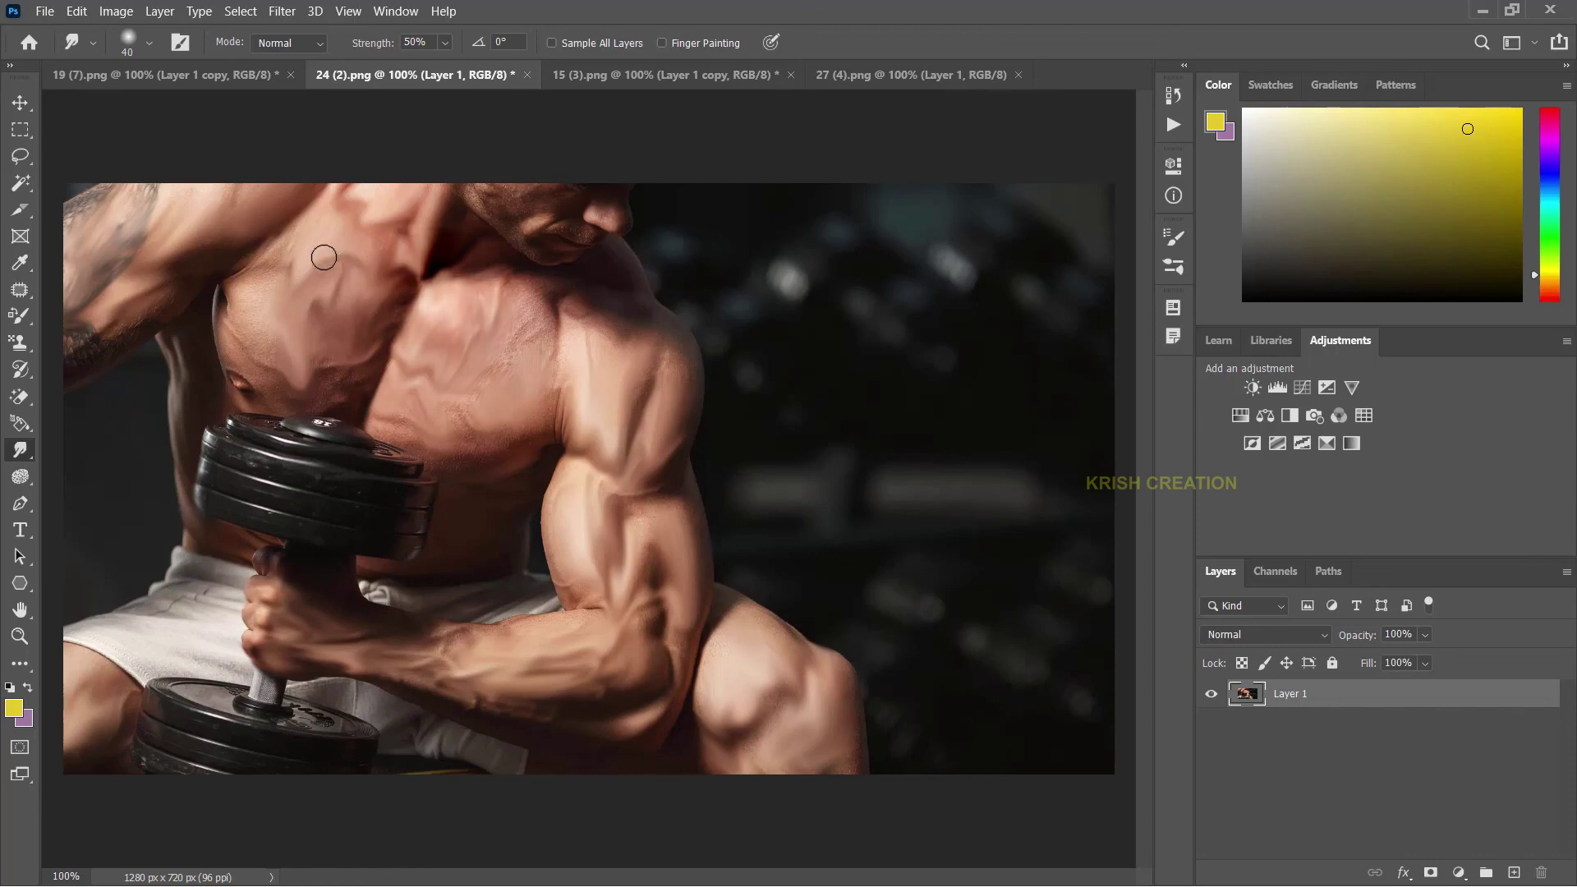
mouse_move(268, 269)
mouse_down()
mouse_move(270, 368)
mouse_move(369, 328)
mouse_up()
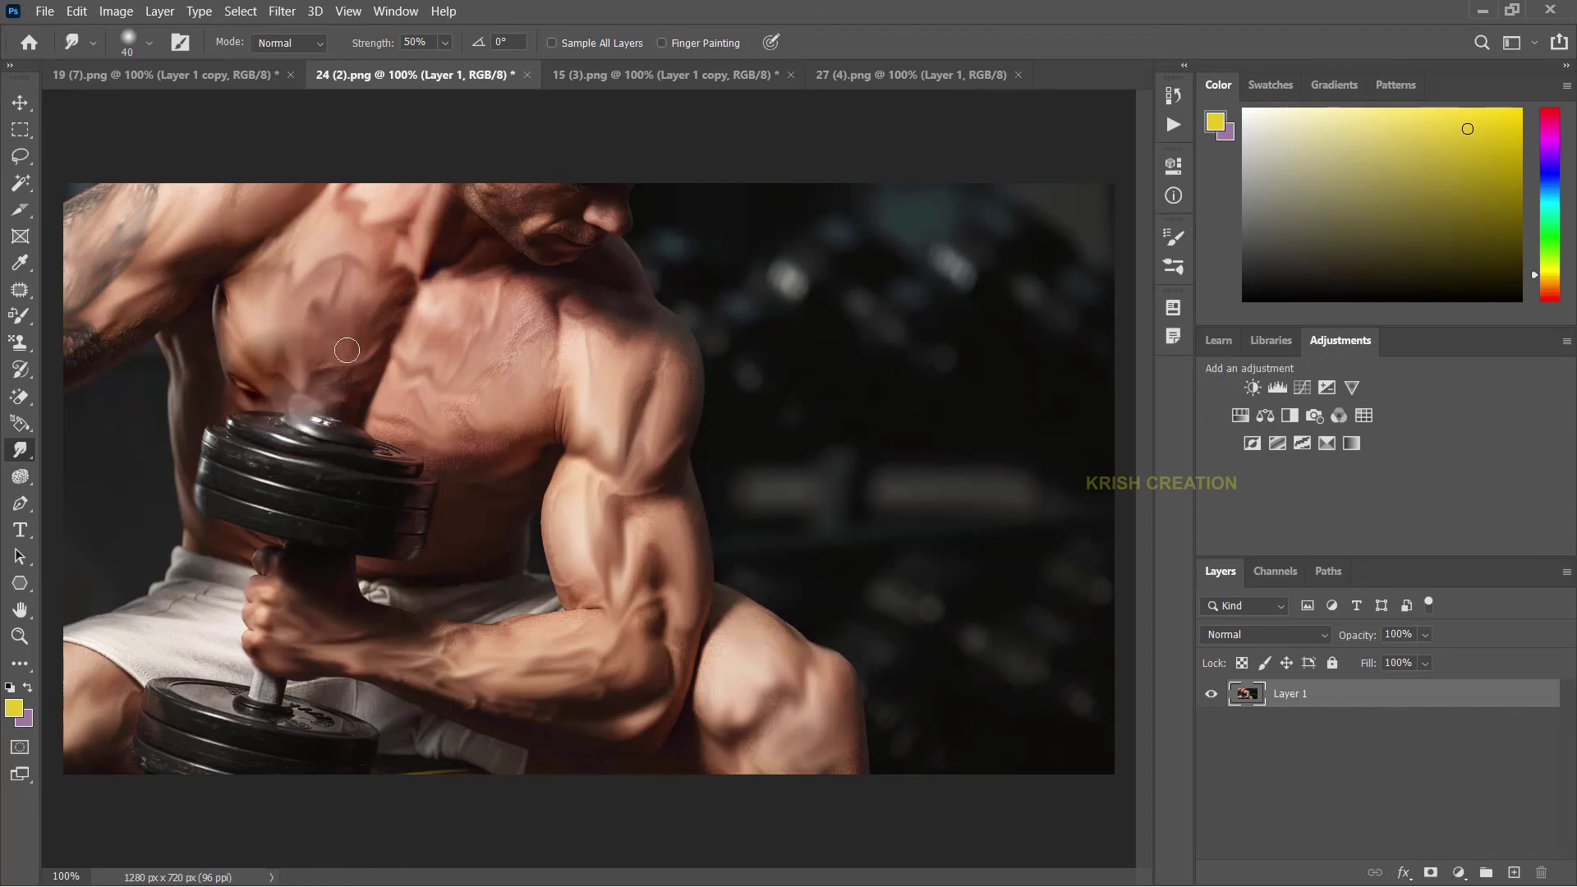
drag(517, 334, 466, 461)
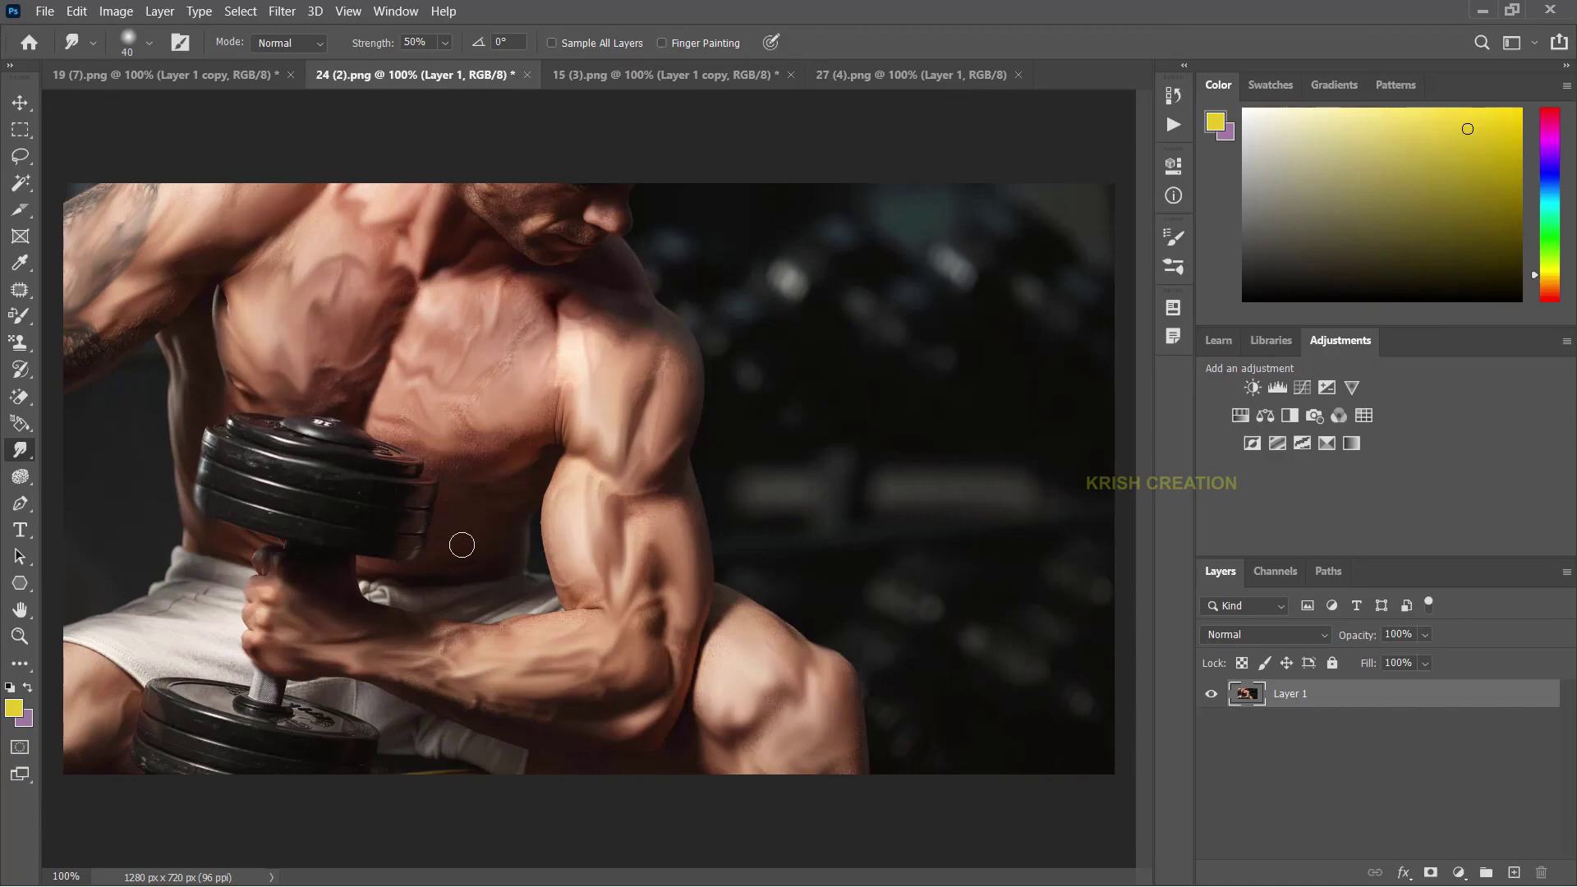